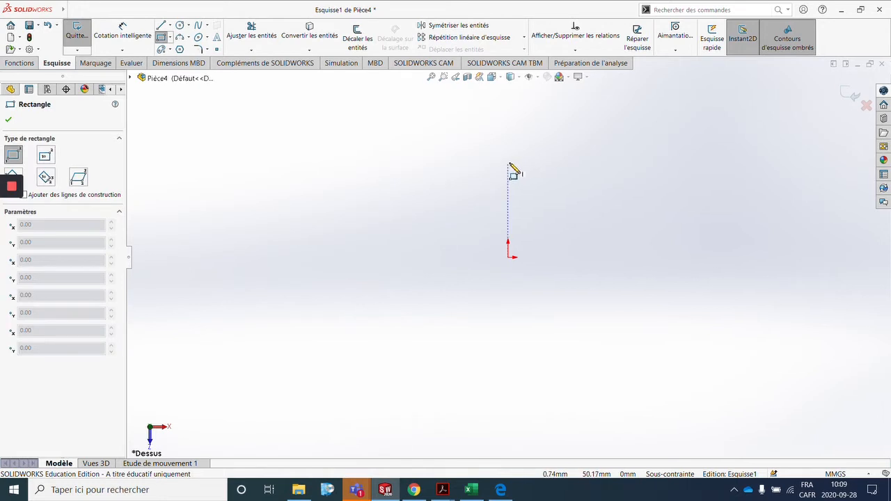
- Sketch a corner rectangle about 105 mm high beside the origin and make the origin the midpoint of its left vertical edge
mouse_move(508, 164)
left_mouse_down()
mouse_move(627, 304)
mouse_move(742, 358)
mouse_move(772, 357)
left_mouse_up()
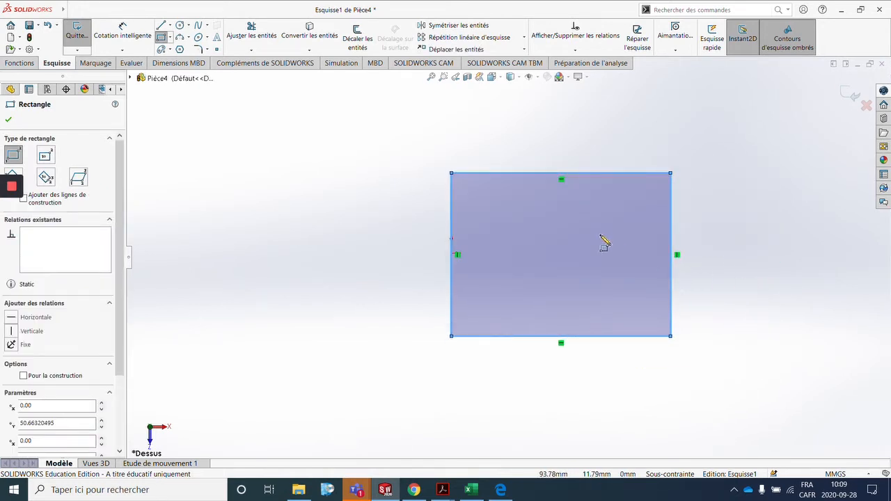
key("Escape")
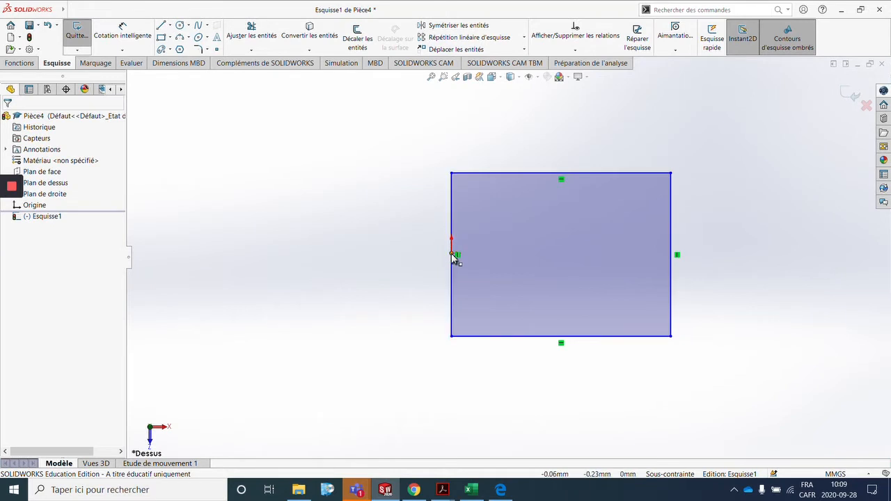
left_click(452, 254)
left_click(455, 215, "ctrl")
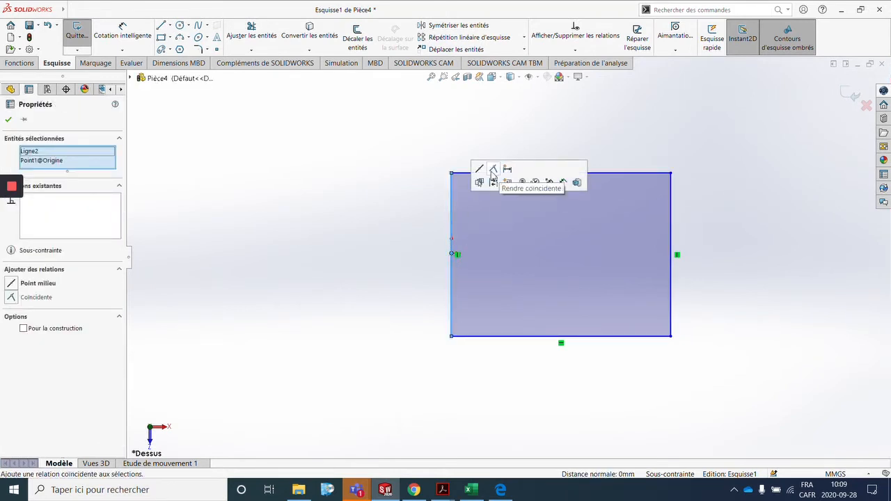
left_click(492, 169)
key("Escape")
- Dimension the rectangle to 70 mm high and 100 mm wide
left_click(122, 31)
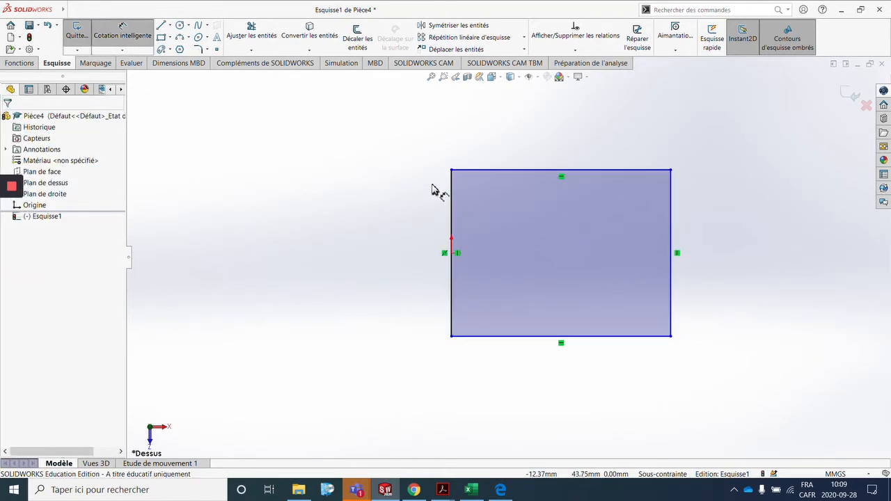
left_click(451, 197)
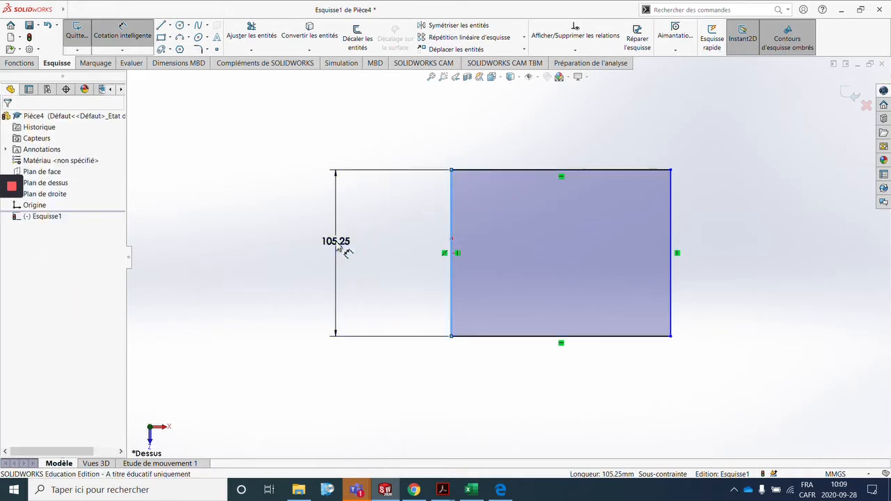
left_click(336, 244)
type("70")
key("Return")
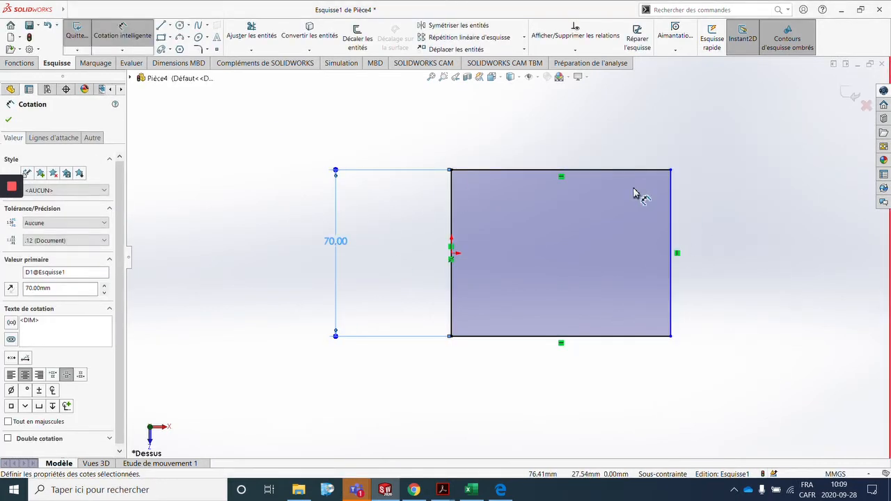
left_click(634, 170)
left_click(582, 134)
type("1")
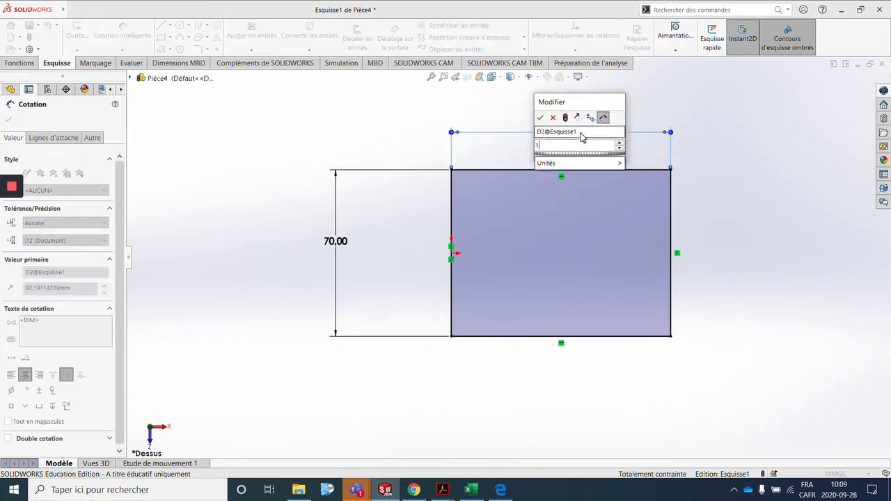
type("00")
key("Return")
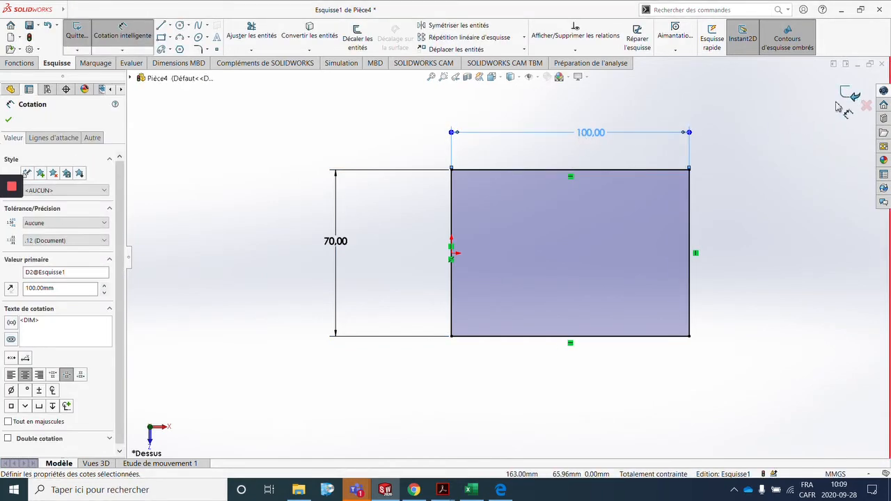
- Finish the sketch and extrude the rectangle upward as a blind boss 21 mm deep
left_click(845, 96)
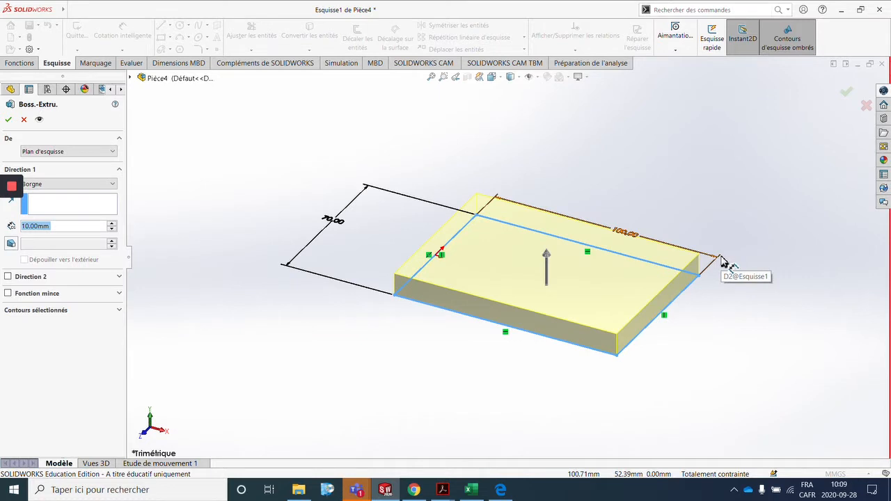
type("21")
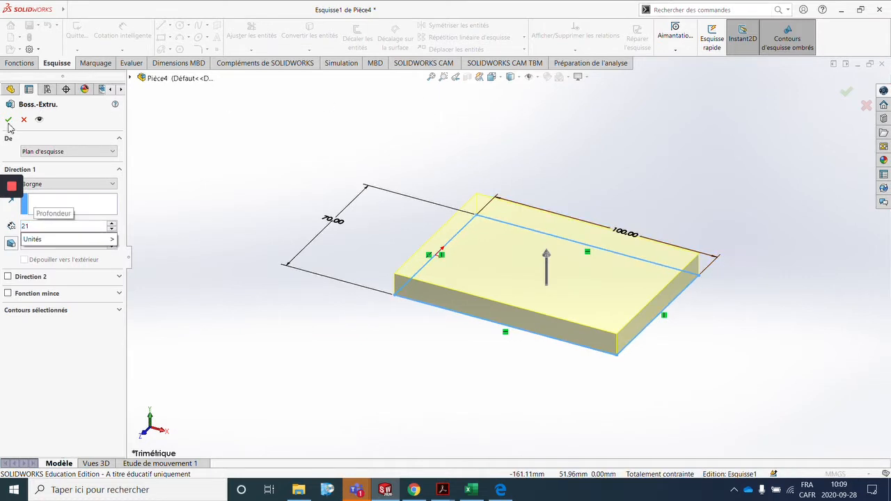
key("Return")
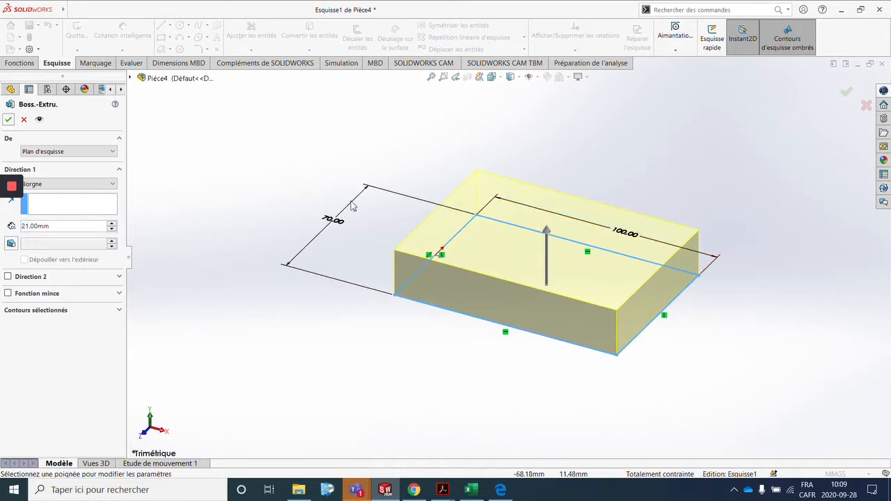
left_click(7, 120)
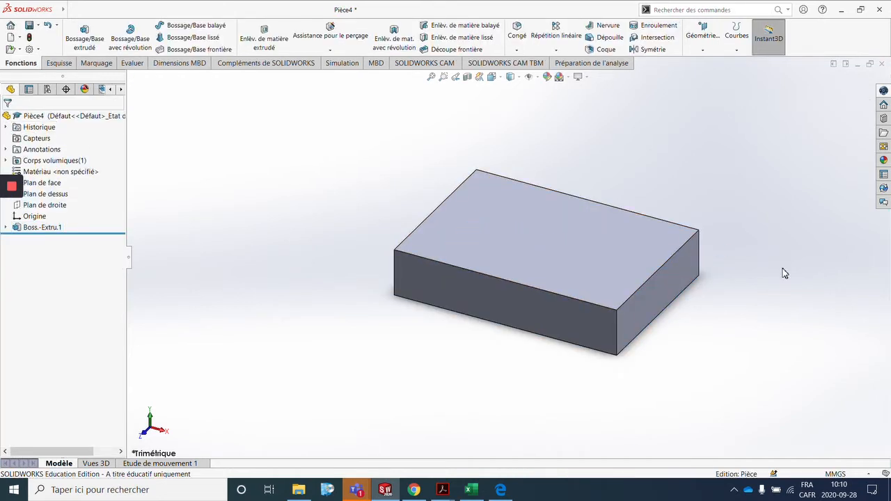
- Fillet the two short edges of the block's top face with a 15 mm radius
scroll(784, 274, "down", 1)
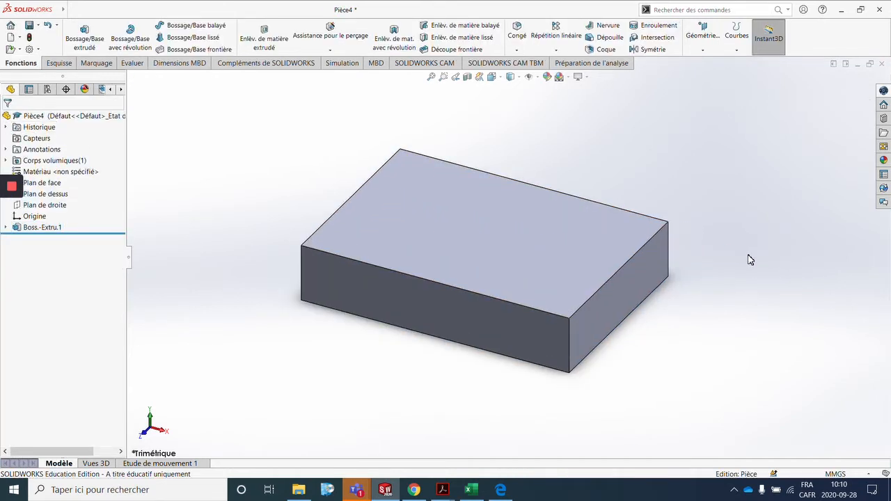
left_click(519, 37)
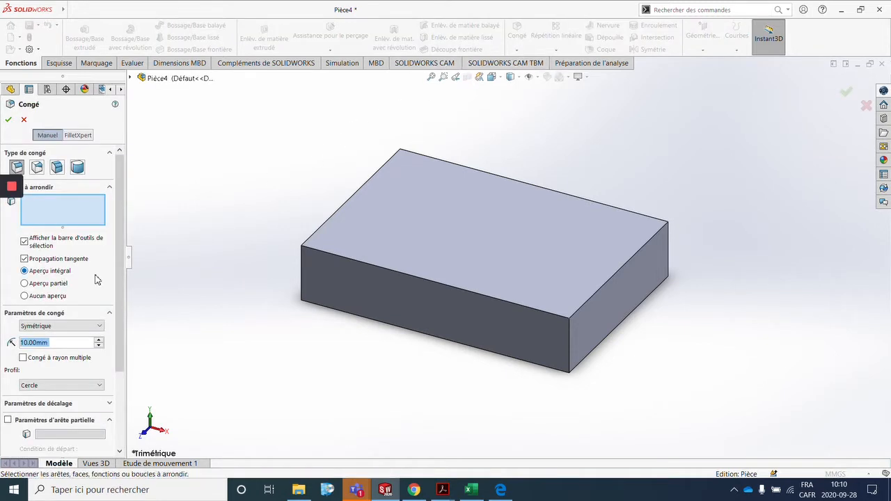
type("15")
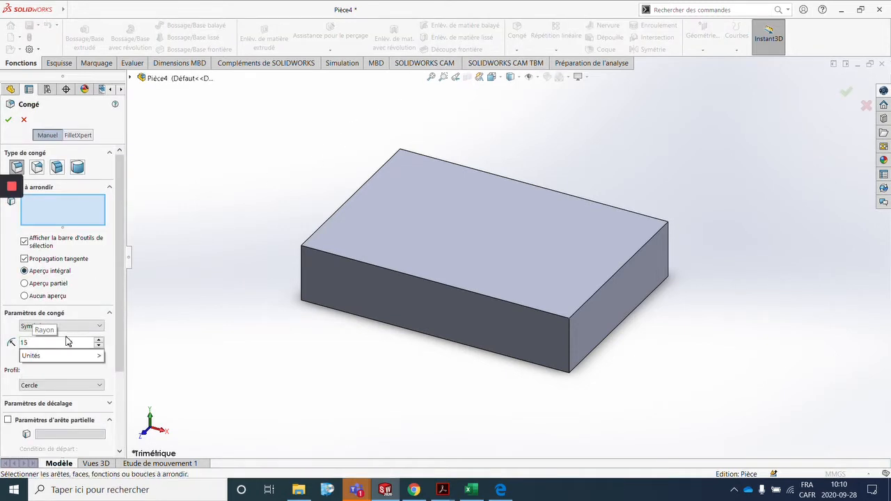
left_click(359, 196)
left_click(630, 260)
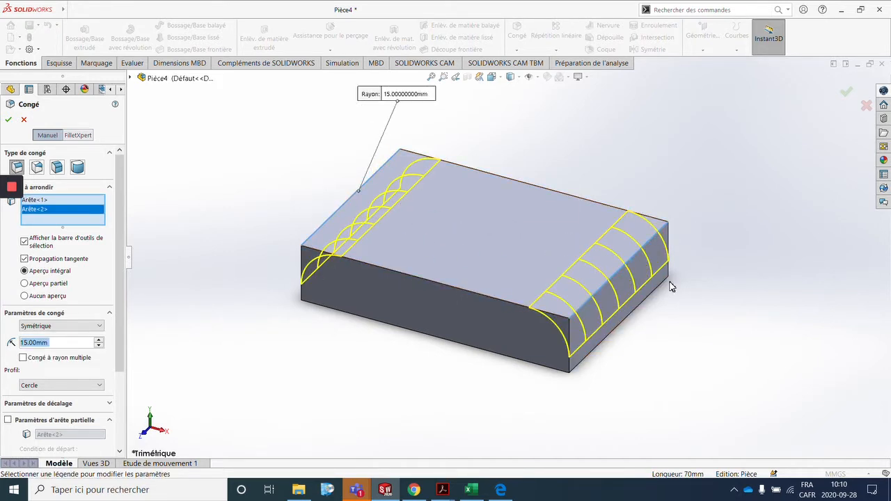
left_click(8, 122)
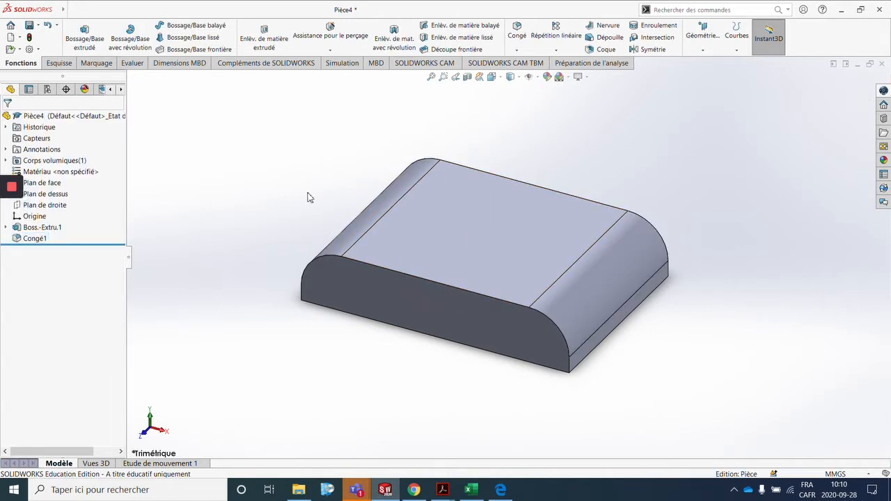
- Fillet the two long edges of the top face with a 5 mm radius, using tangent propagation
left_click(517, 31)
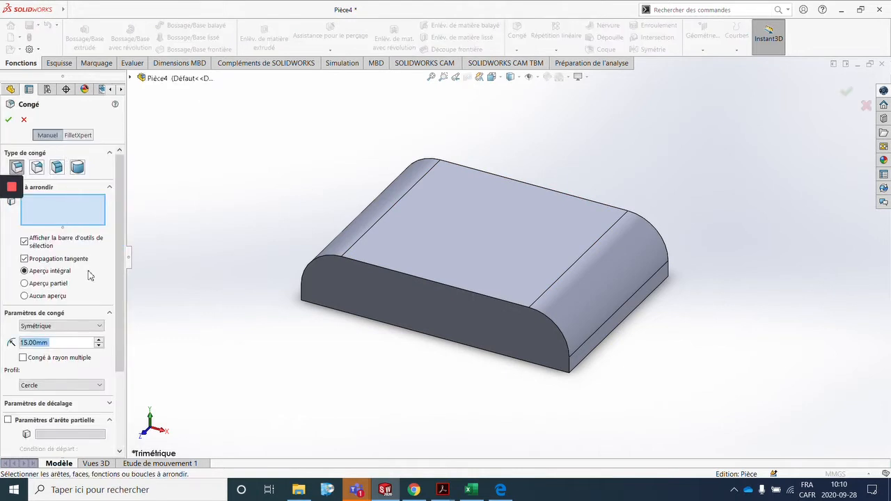
type("5")
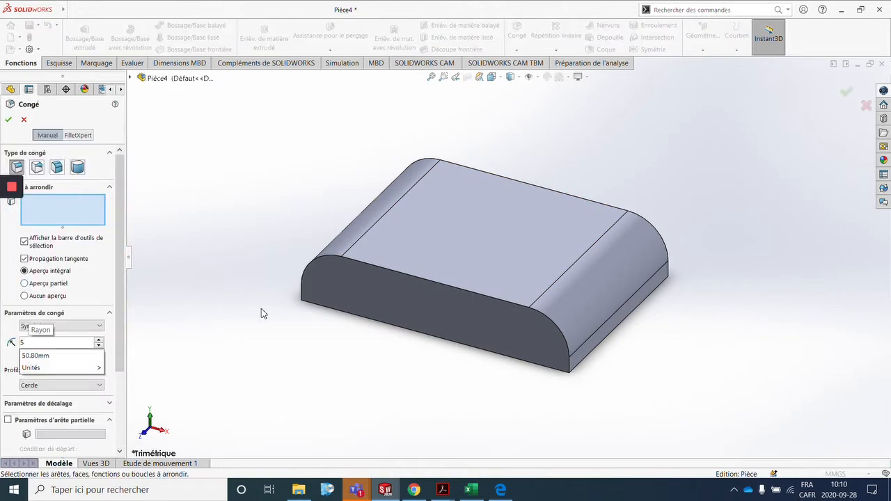
left_click(403, 273)
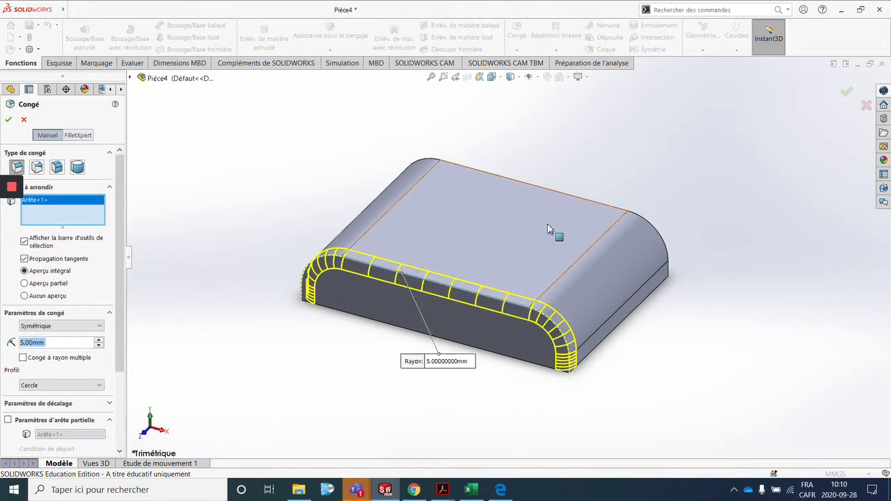
left_click(572, 198)
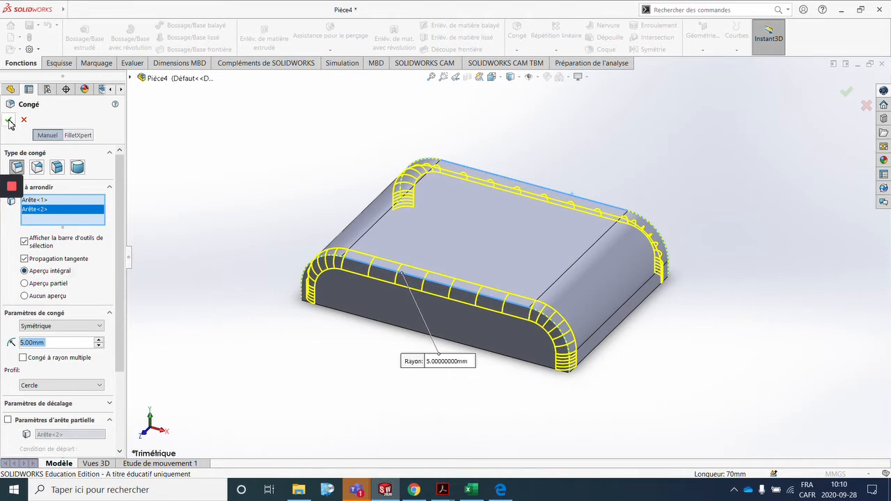
left_click(9, 123)
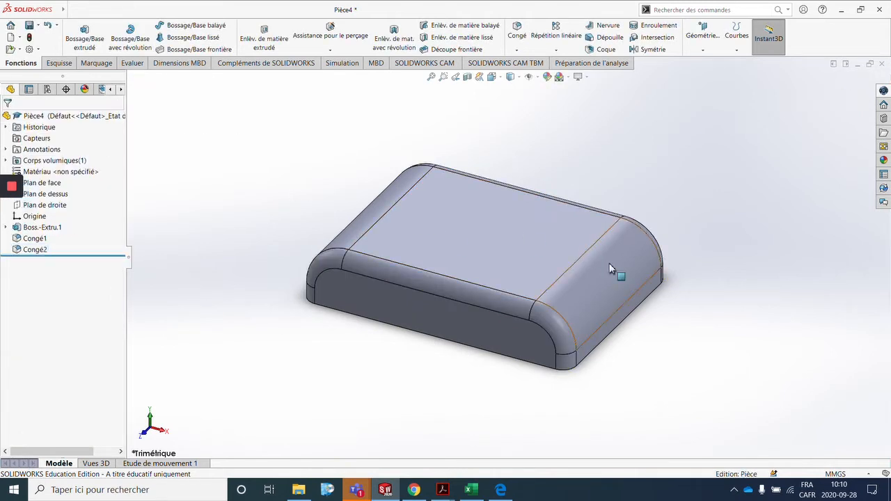
- Shell the block to a 2 mm wall thickness, removing its flat bottom face and showing the preview
middle_click_drag(497, 278, 505, 135)
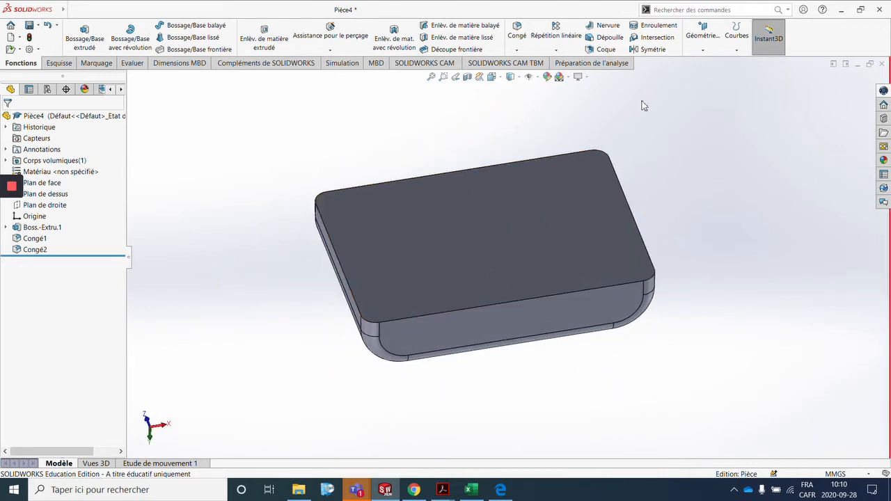
left_click(607, 51)
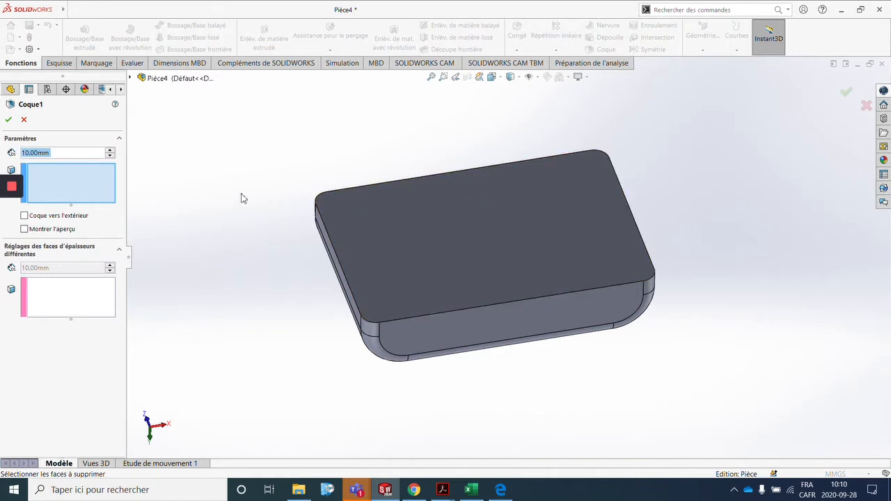
type("2")
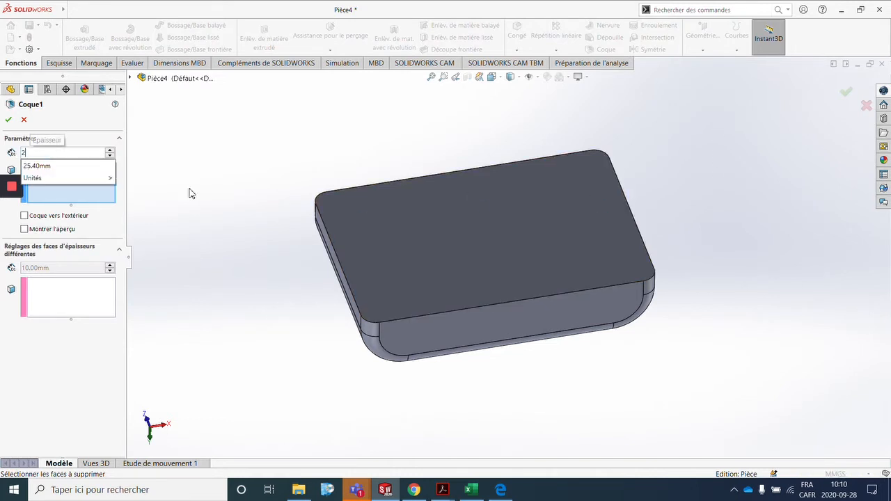
left_click(88, 202)
left_click(523, 231)
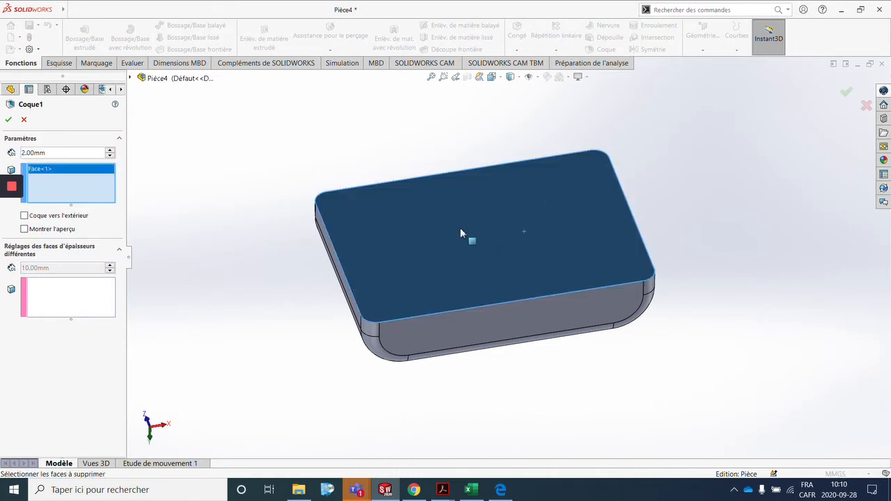
left_click(60, 232)
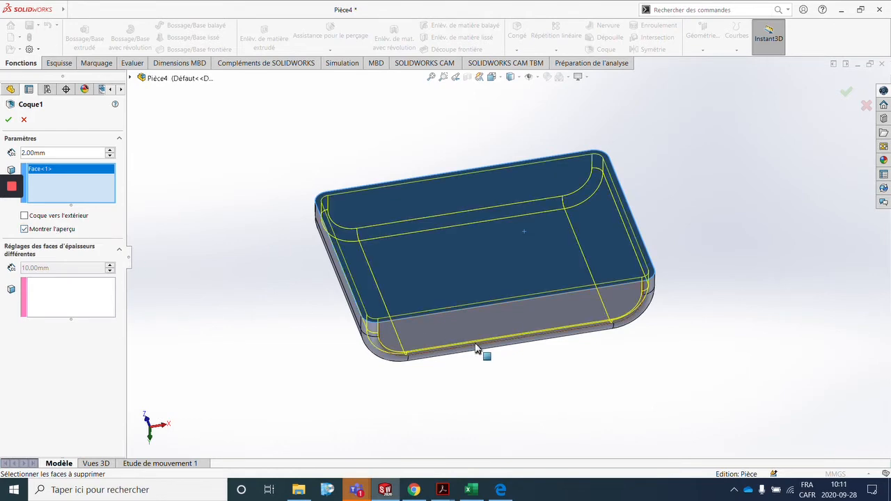
mouse_move(477, 352)
middle_mouse_down()
mouse_move(469, 213)
mouse_move(486, 343)
middle_mouse_up()
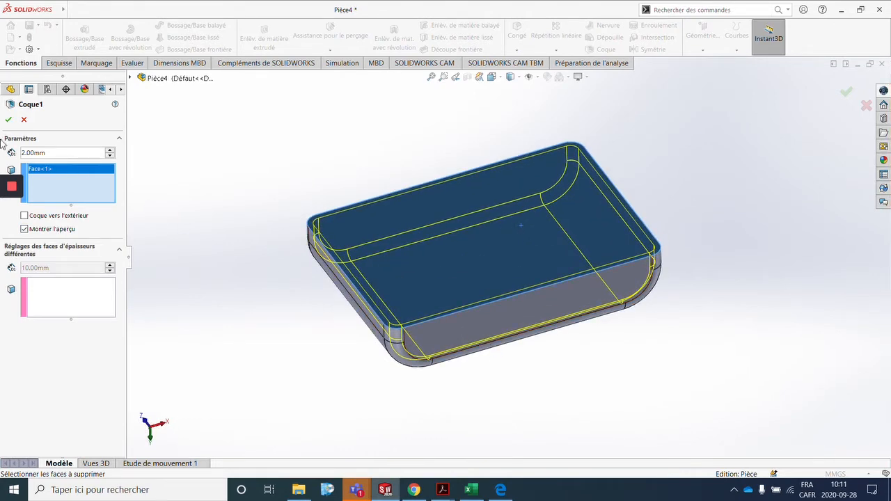
left_click(10, 121)
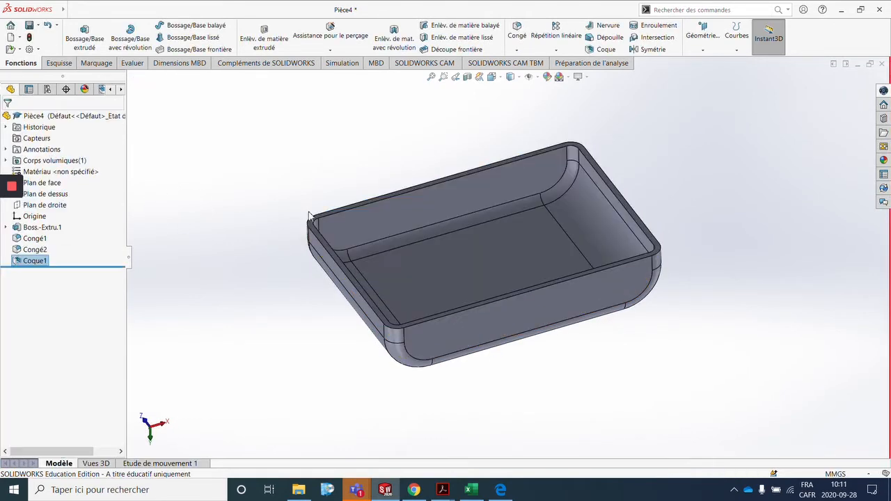
- Examine the shelled part's open underside and, from the isometric view, its rounded end and outer faces
middle_click_drag(473, 132, 491, 144)
left_click(776, 153)
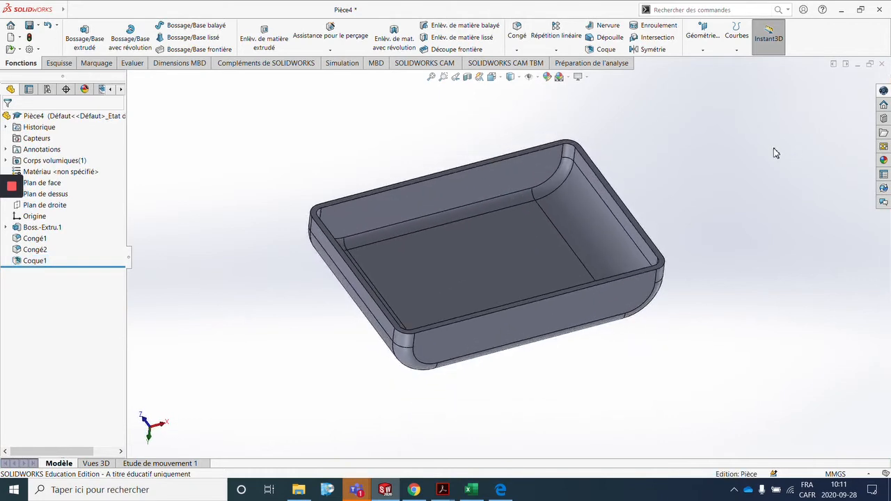
key("ctrl+7")
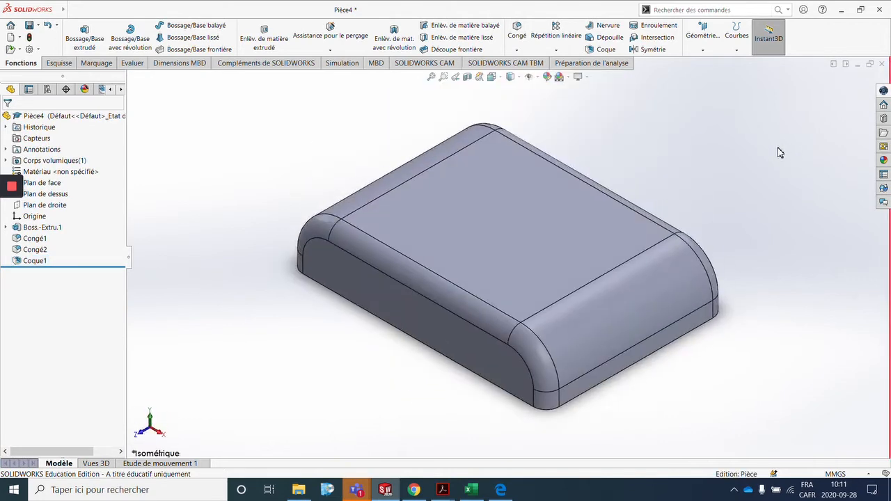
left_click(635, 335)
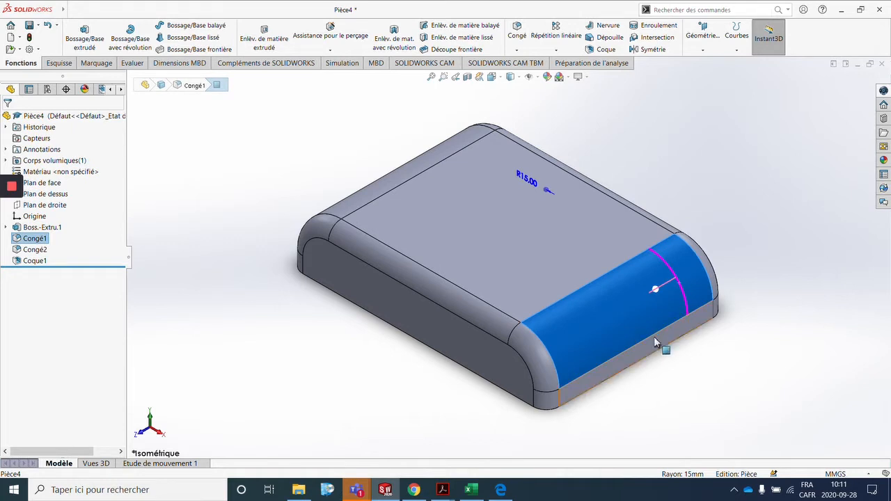
left_click(642, 334)
left_click(609, 315)
left_click(701, 372)
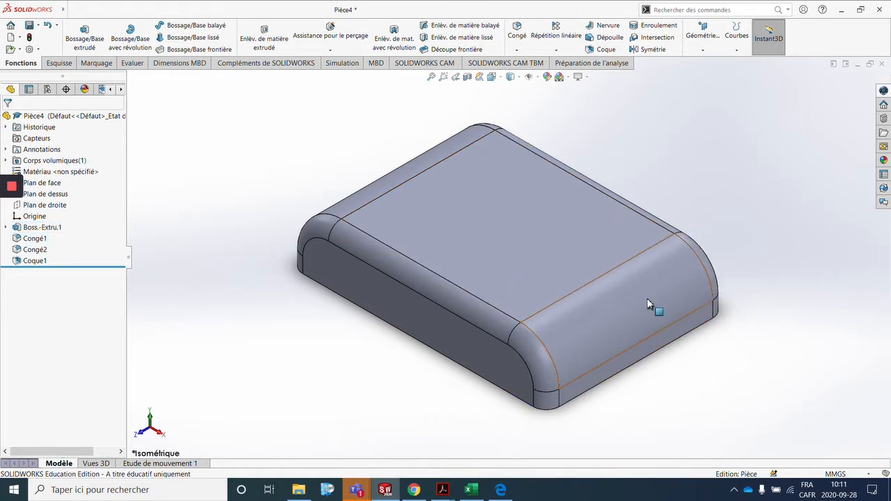
middle_click_drag(285, 201, 265, 159)
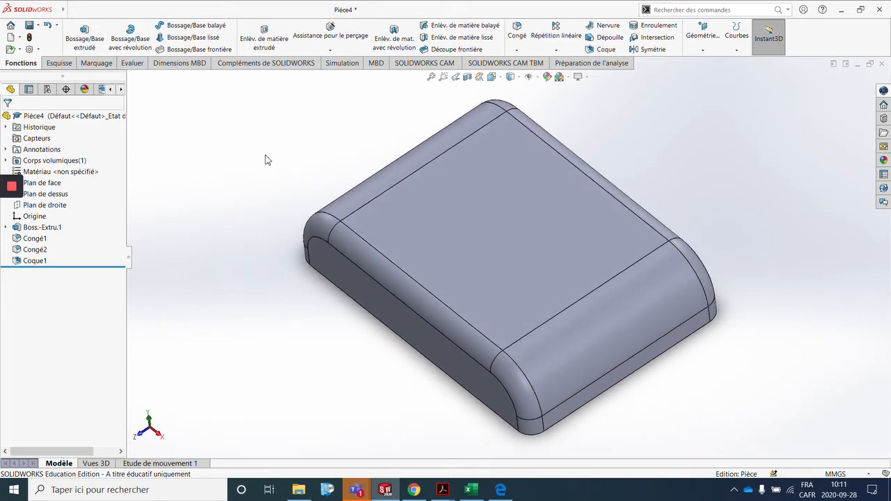
left_click(59, 63)
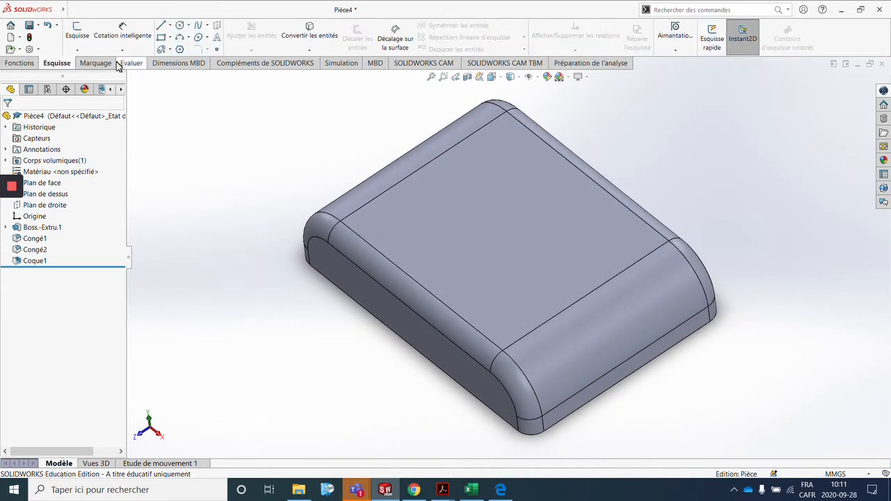
- Try to convert the rounded fillet face at the case's +X end into sketch entities without an open sketch
left_click(53, 196)
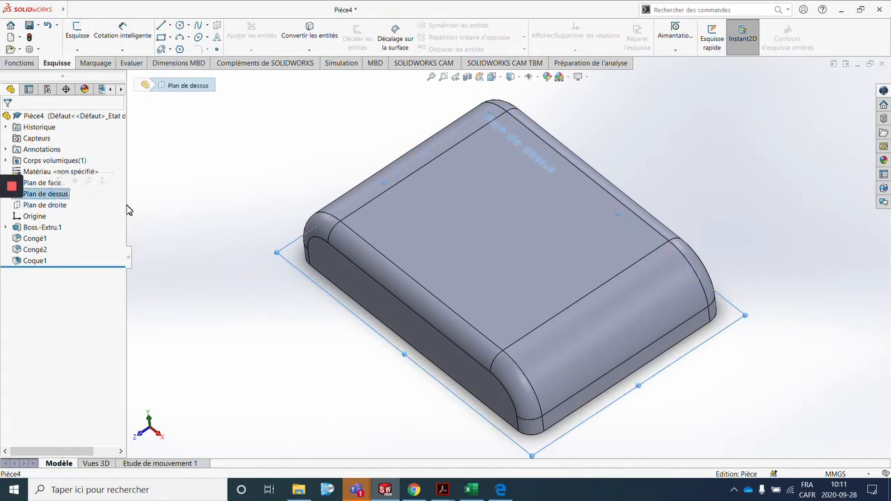
key("ctrl+8")
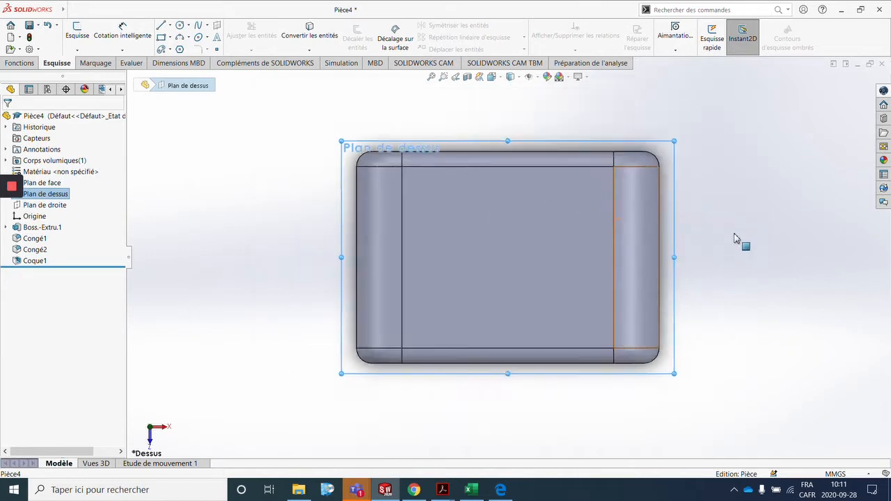
scroll(736, 238, "down", 2)
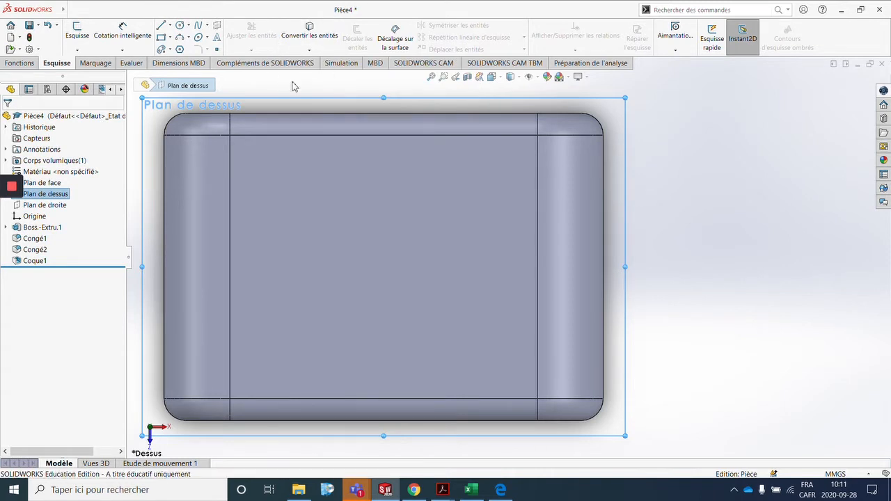
left_click(307, 39)
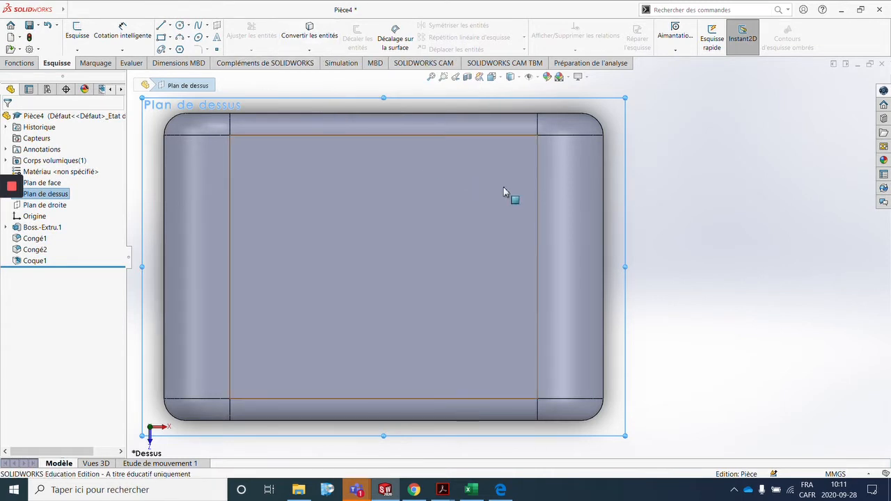
left_click(583, 206)
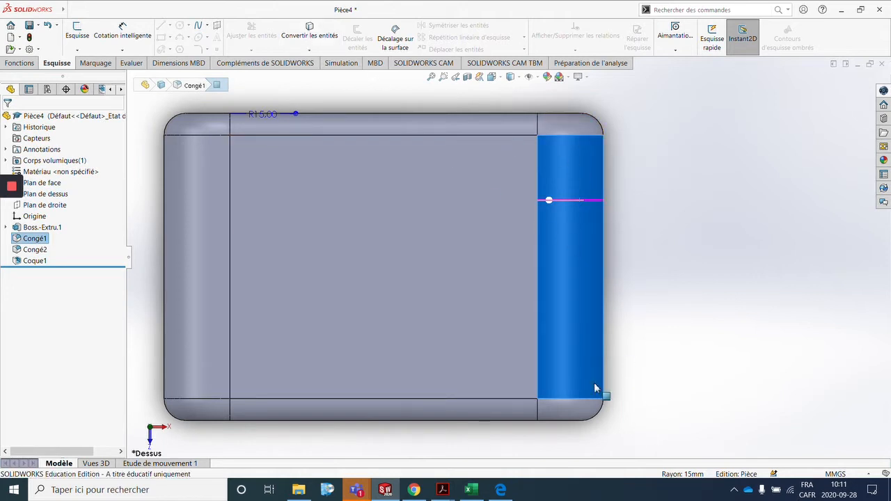
left_click(309, 34)
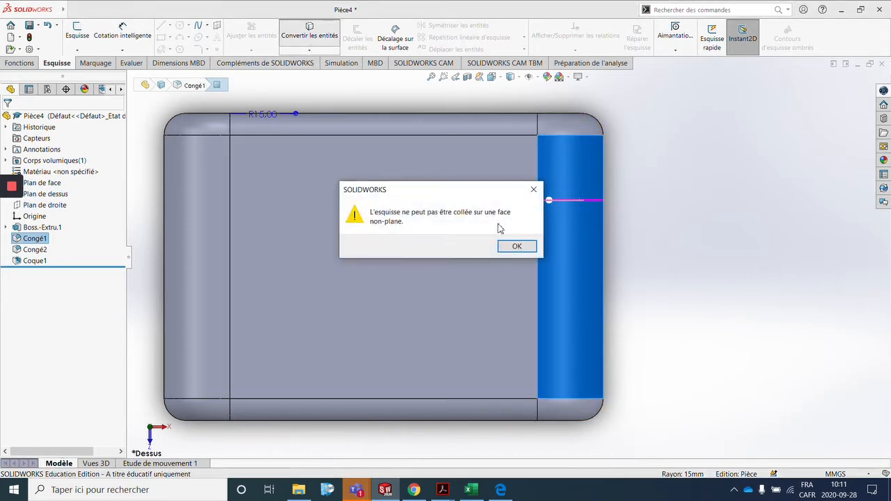
left_click(516, 246)
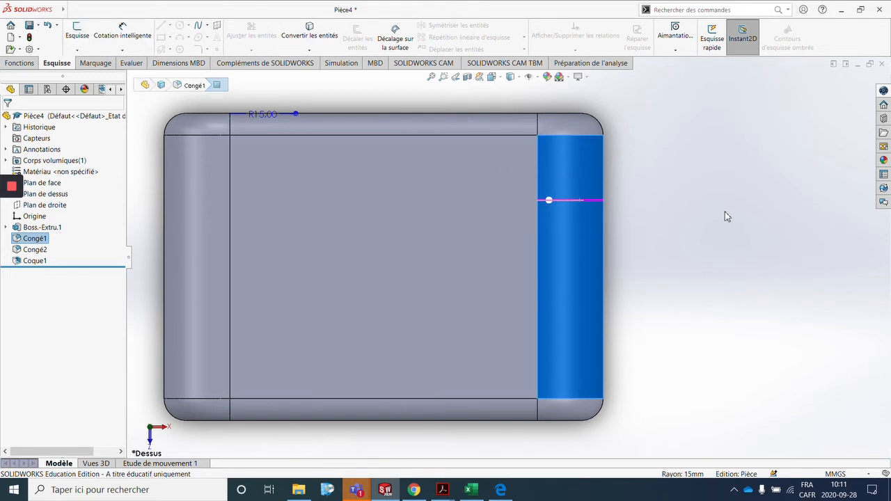
left_click(717, 249)
middle_click_drag(716, 249, 673, 115)
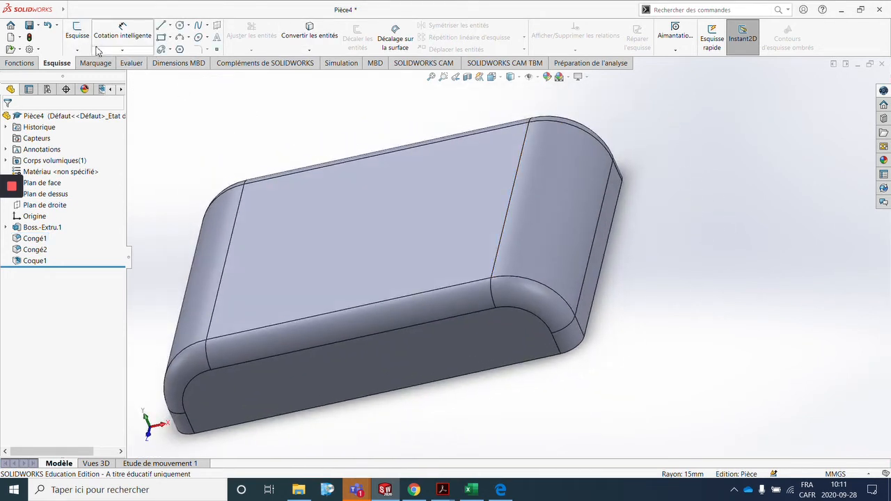
- Start a sketch on the Plan de dessus and convert the outline of the 15 mm fillet face at the +X end
left_click(88, 39)
left_click(129, 78)
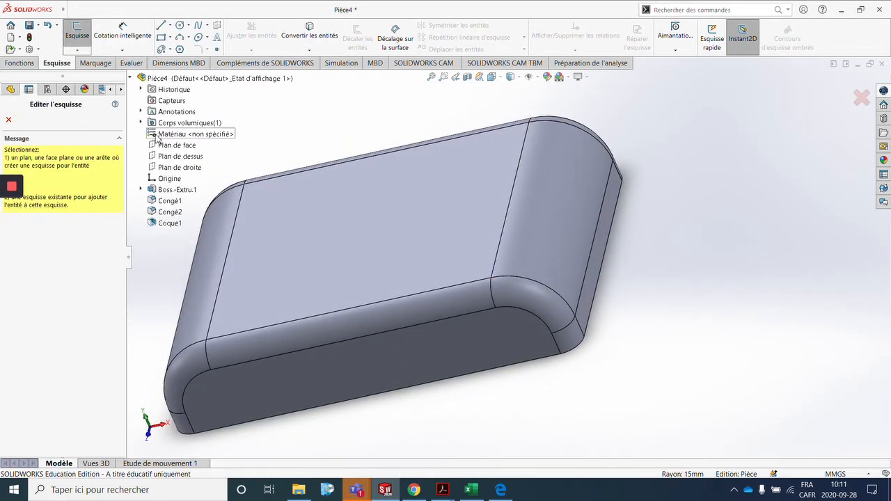
left_click(170, 161)
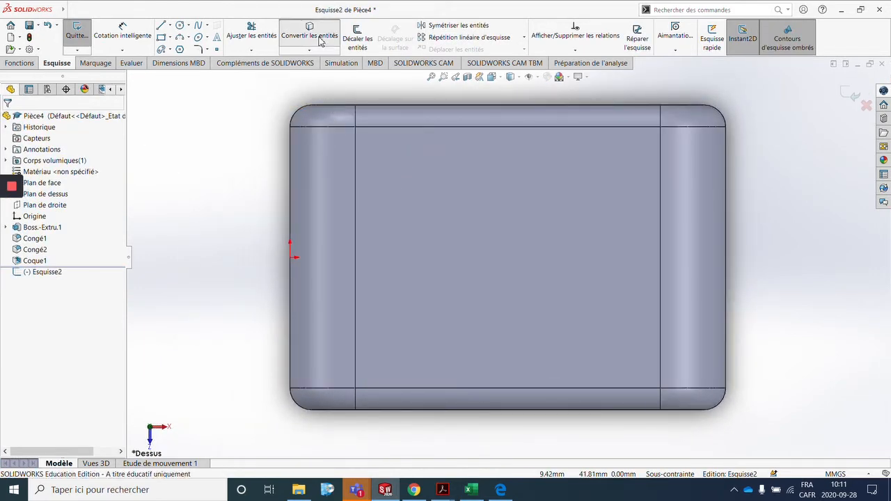
left_click(320, 42)
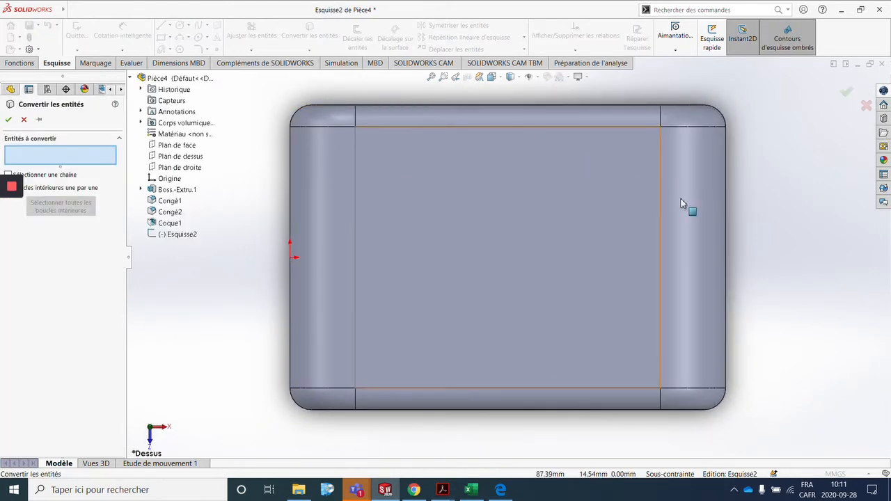
left_click(696, 211)
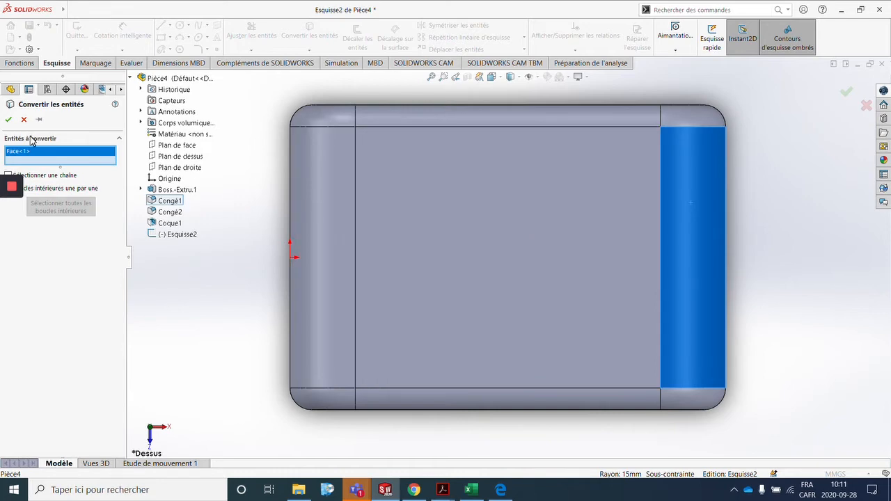
left_click(9, 122)
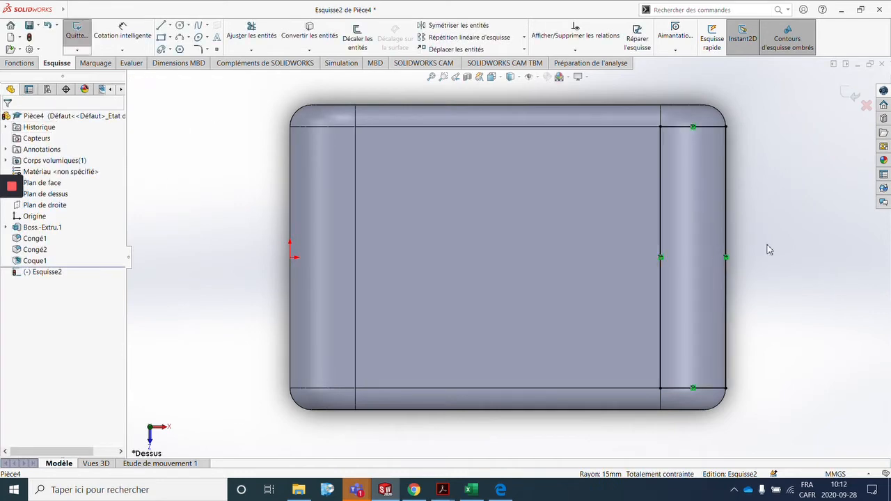
- Compare the converted rectangle on the sketch plane with the curved fillet face above it and exit the sketch
scroll(760, 219, "down", 2)
middle_click_drag(699, 261, 688, 210)
left_click(635, 201)
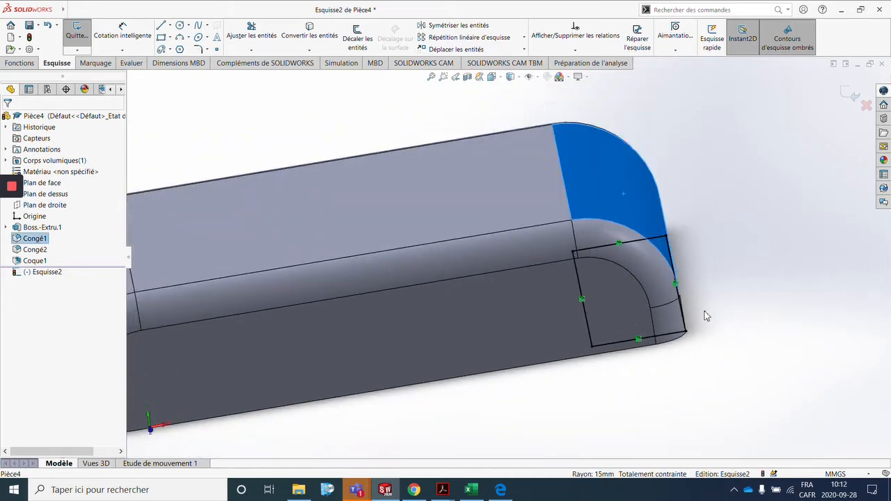
middle_click_drag(712, 315, 719, 270)
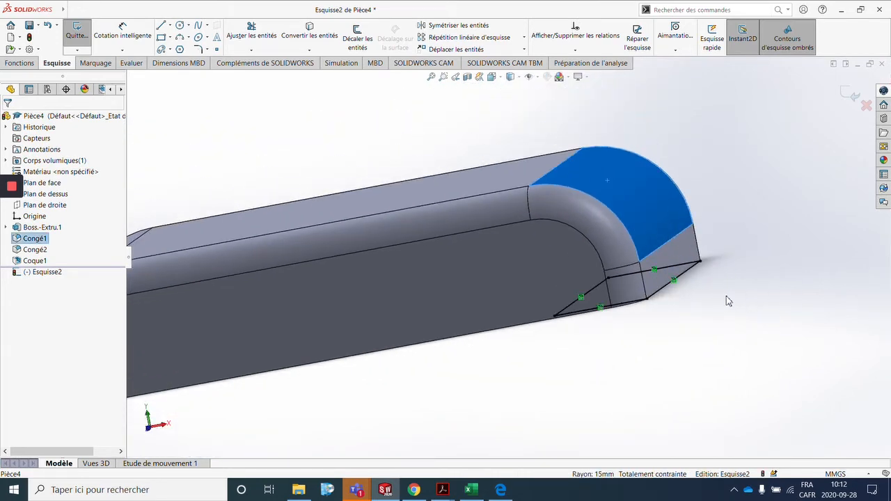
scroll(634, 317, "down", 2)
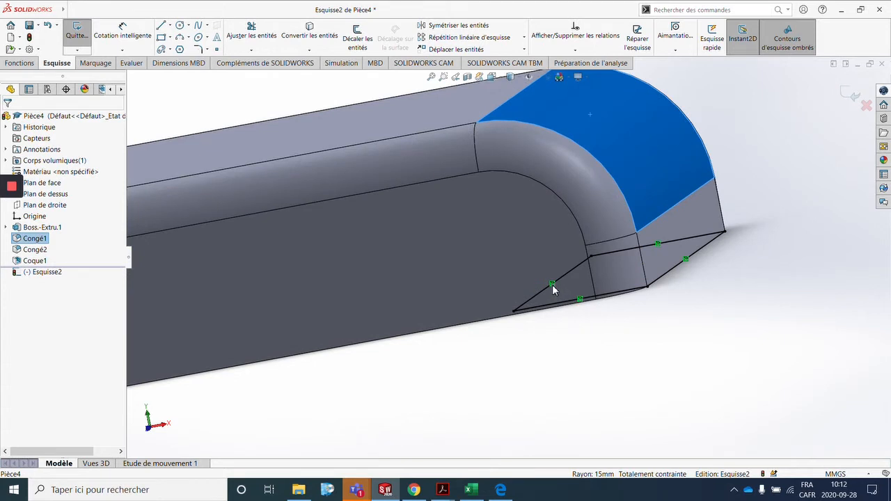
key("Escape")
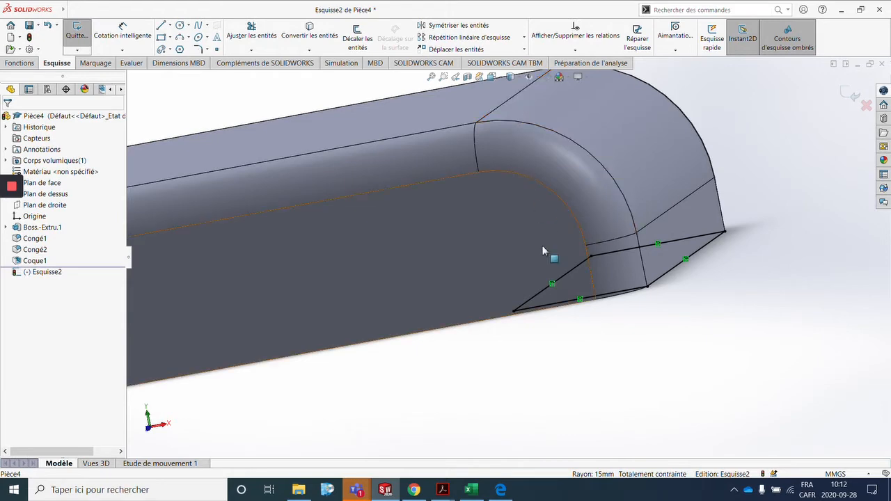
left_click(843, 97)
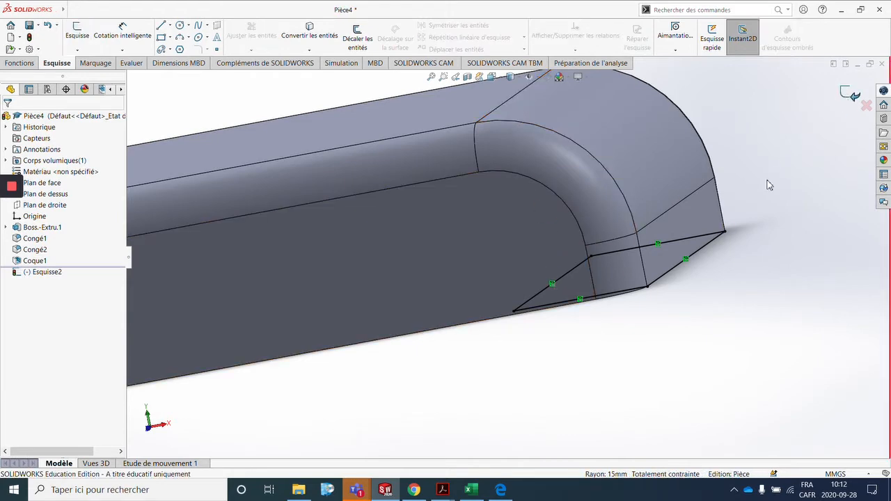
- Cut-extrude the converted rectangle upward through all (À travers tout) to open the case's +X end
mouse_move(768, 183)
middle_mouse_down()
mouse_move(751, 238)
mouse_move(737, 249)
middle_mouse_up()
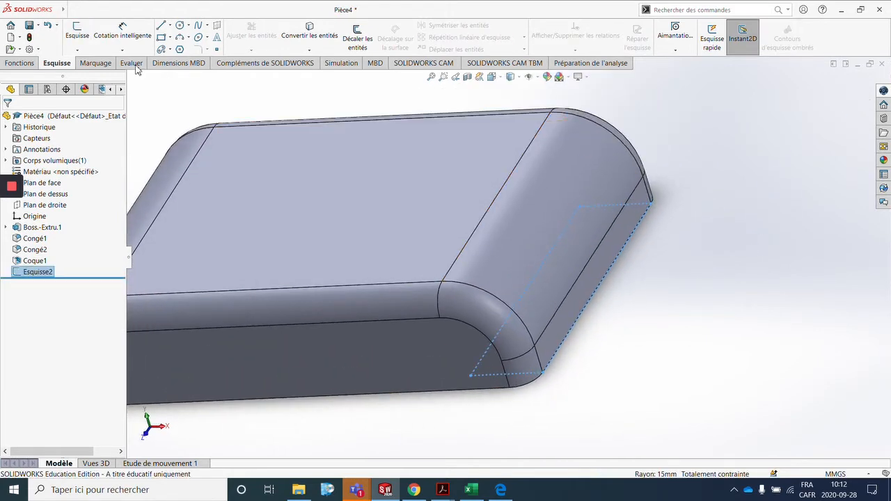
left_click(19, 63)
left_click(277, 41)
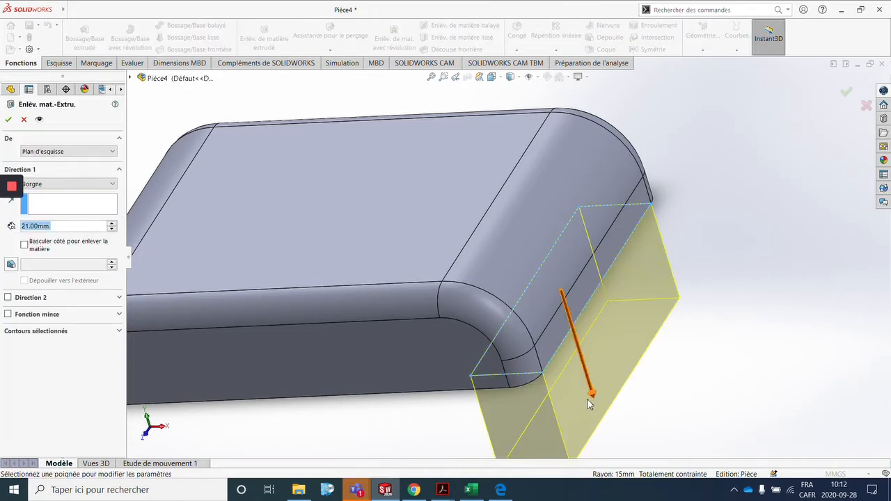
left_click_drag(591, 395, 519, 146)
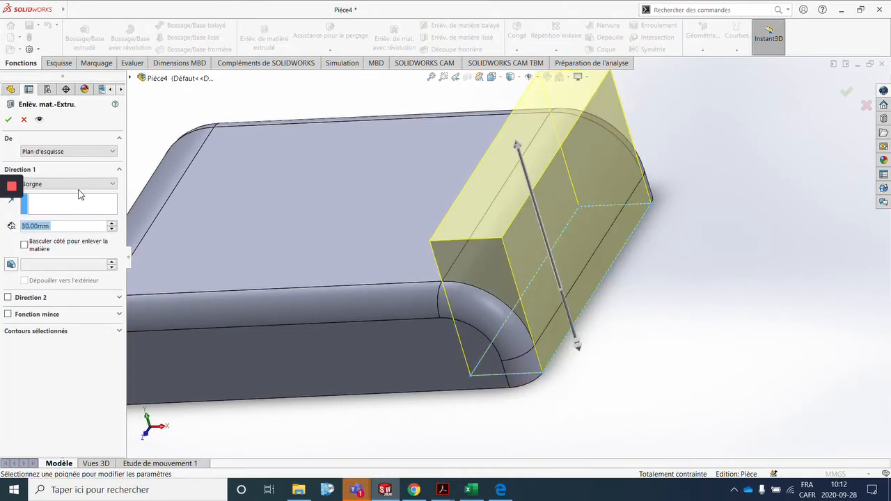
left_click(79, 185)
left_click(82, 201)
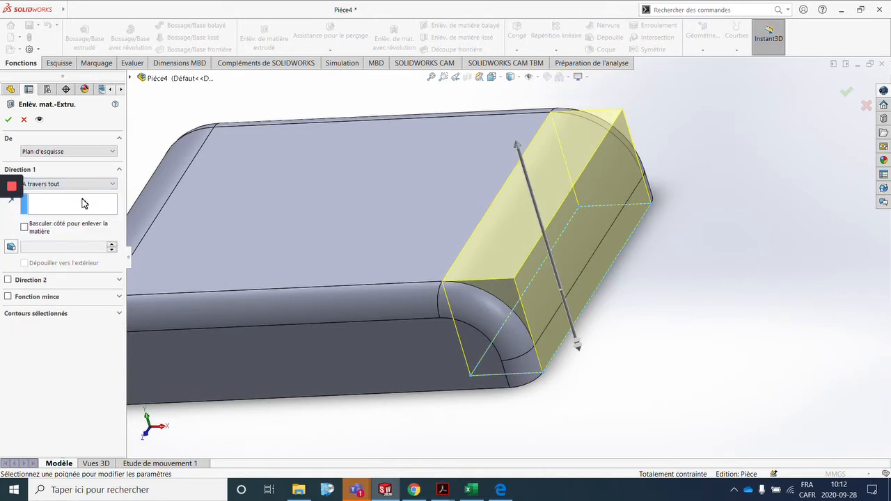
left_click(10, 121)
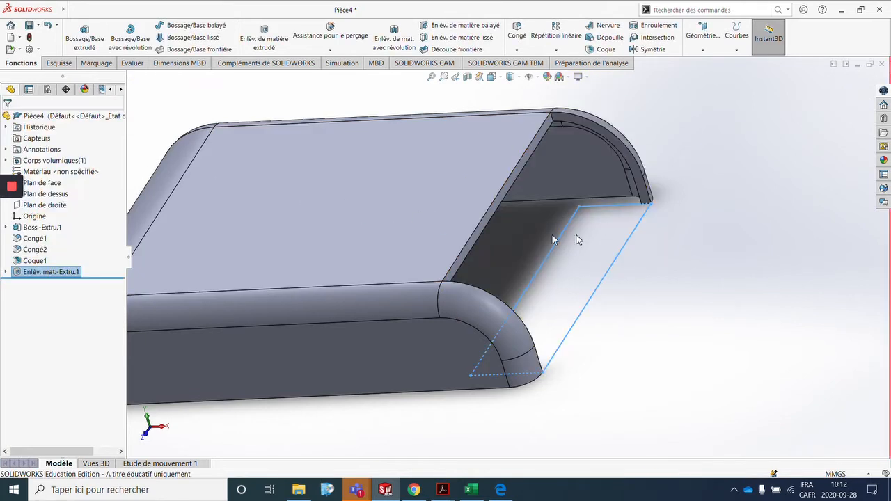
middle_click_drag(686, 249, 684, 283)
scroll(685, 284, "up", 3)
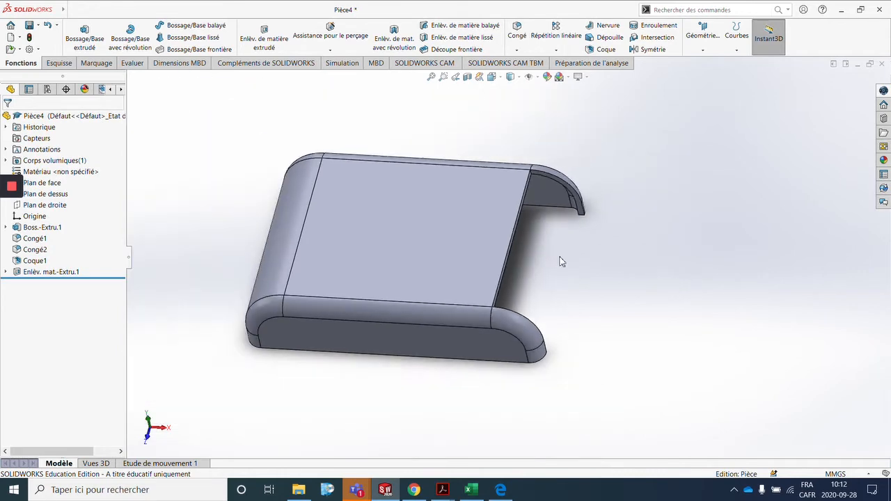
- Move the base extrusion's length dimension clear of the part and set the length to 120 mm
left_click(40, 227)
scroll(487, 185, "up", 2)
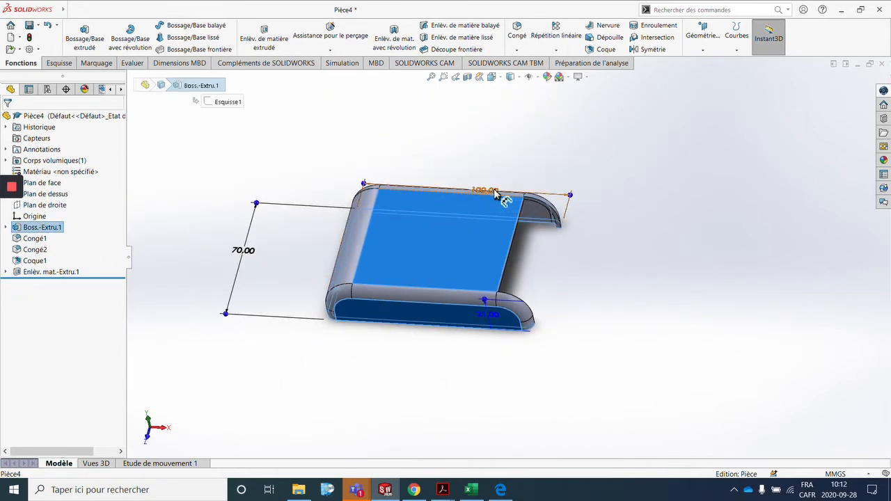
left_click_drag(493, 190, 493, 163)
double_click(492, 162)
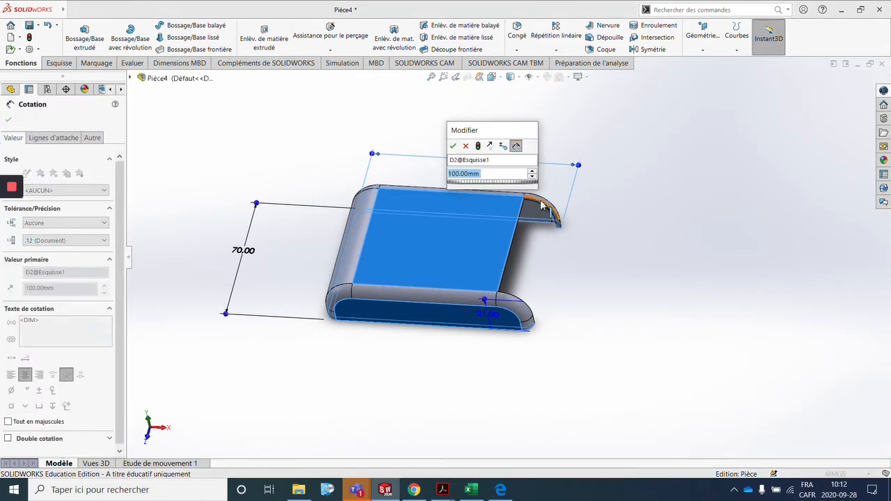
type("12")
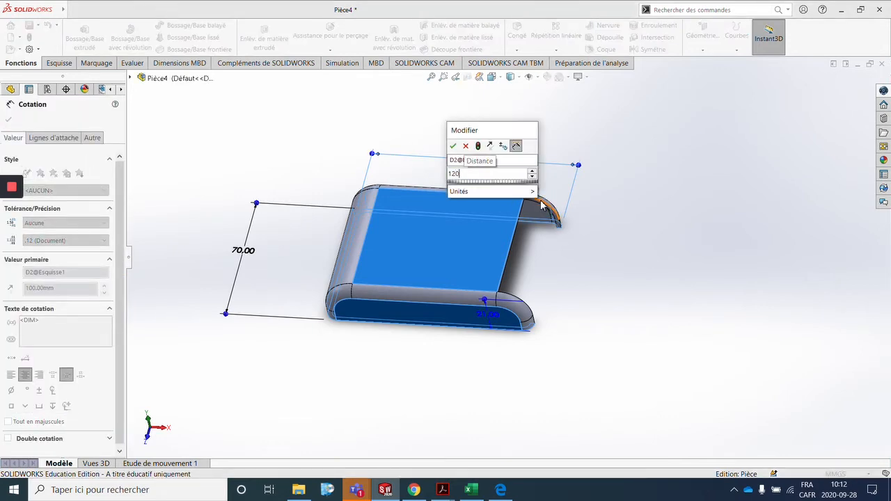
type("0")
key("Return")
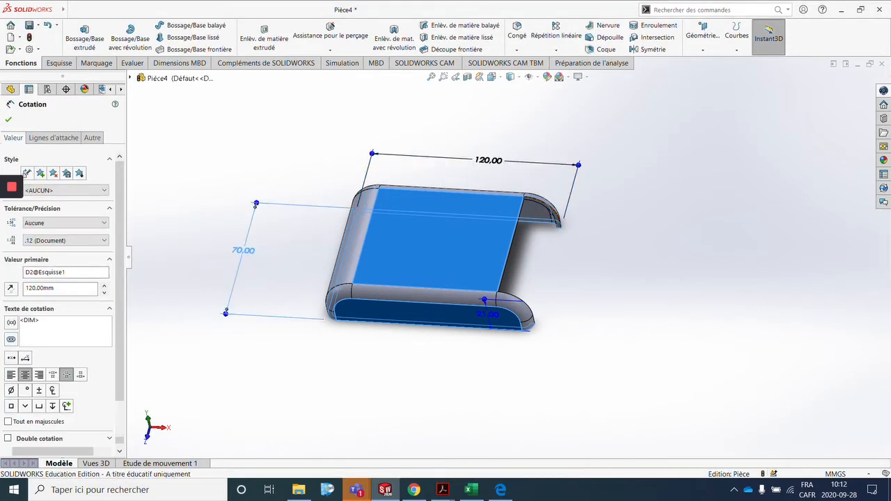
- Set the base extrusion's width to 80 mm and rebuild the part
double_click(243, 250)
type("80")
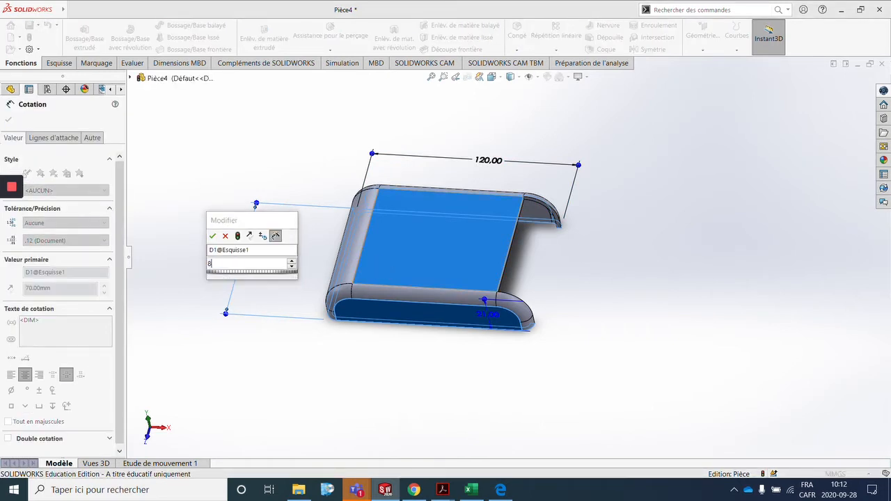
key("Return")
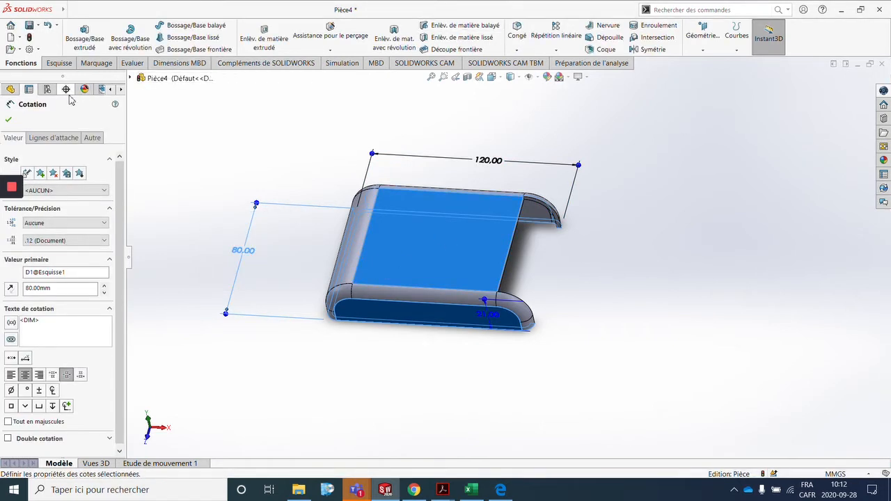
left_click(29, 38)
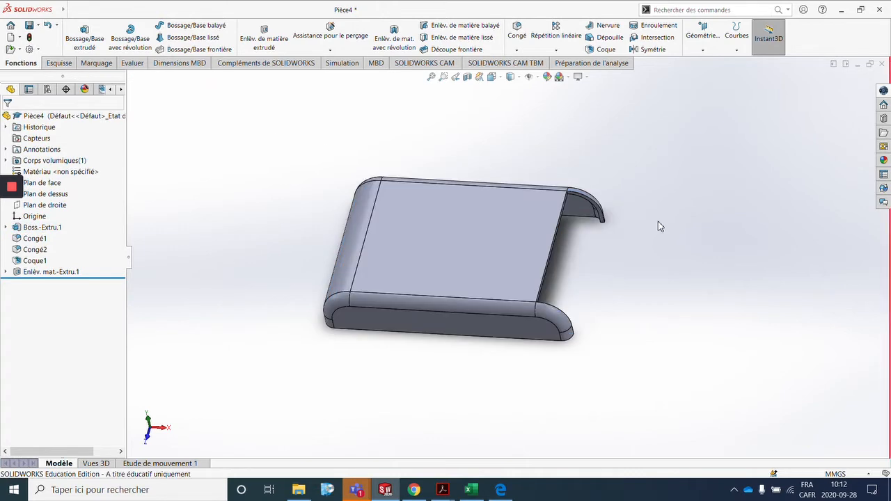
- Examine the resized case's open end and the edges of the cut from several angles
middle_click_drag(658, 221, 590, 285)
scroll(590, 281, "down", 3)
middle_click_drag(588, 203, 579, 263)
middle_click_drag(524, 283, 490, 196)
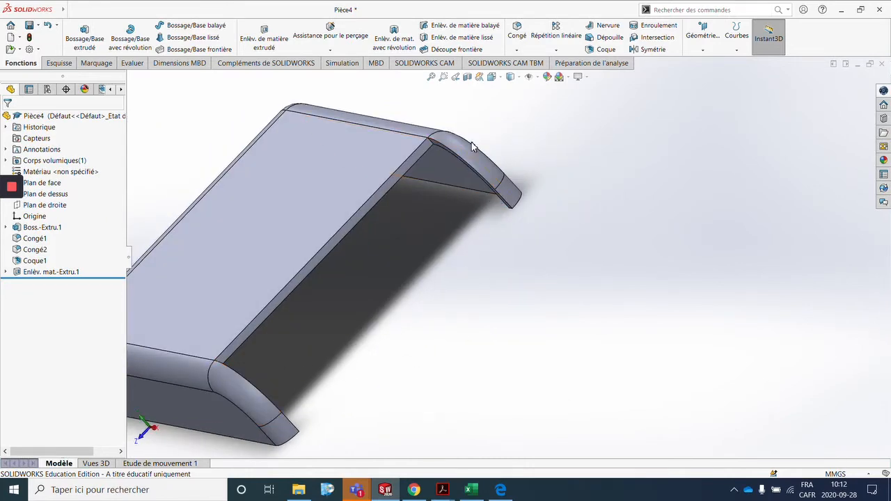
middle_click_drag(472, 146, 469, 278)
scroll(502, 278, "up", 3)
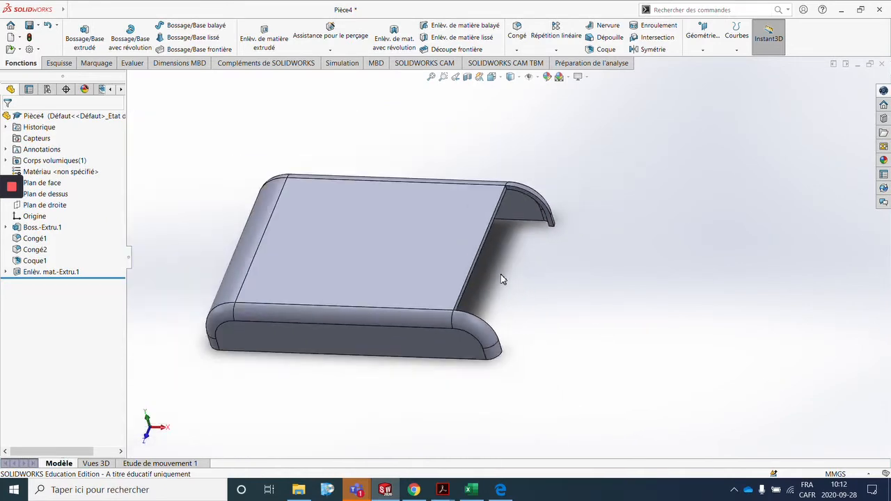
- Set the base extrusion's length back to 100 mm
left_click(46, 234)
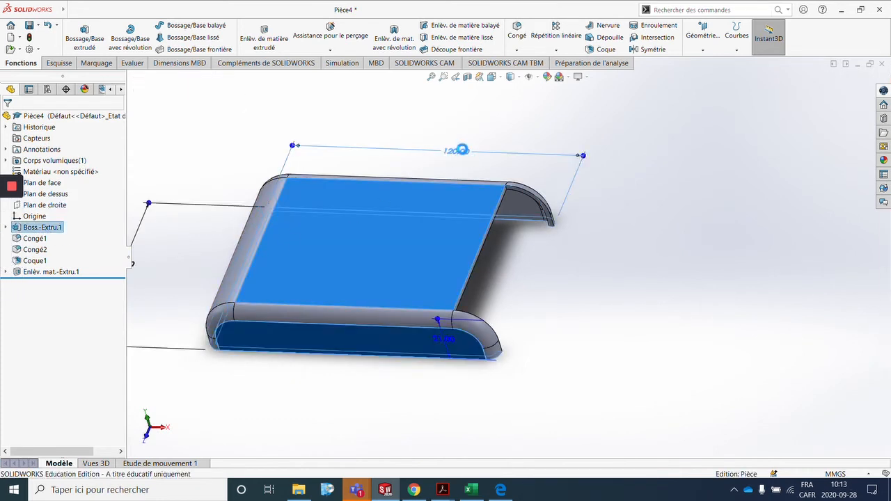
double_click(455, 148)
type("100")
key("Return")
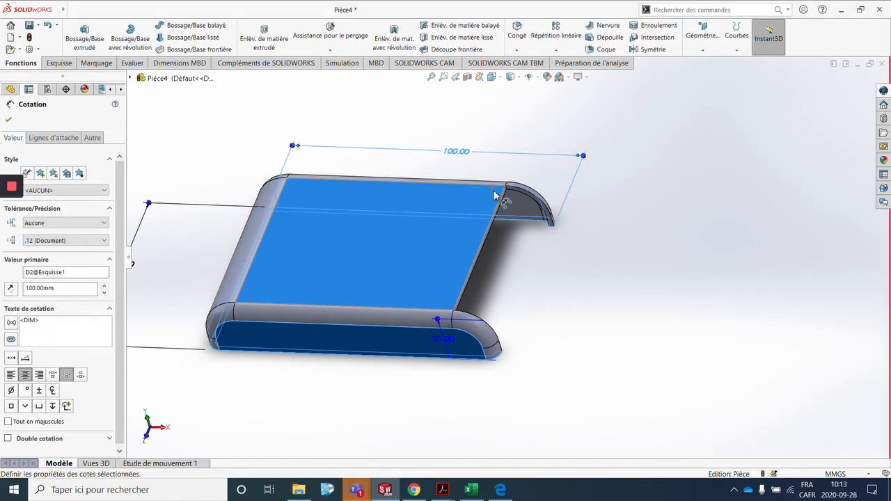
- Set the base extrusion's width to 70 mm and rebuild the part
double_click(285, 262)
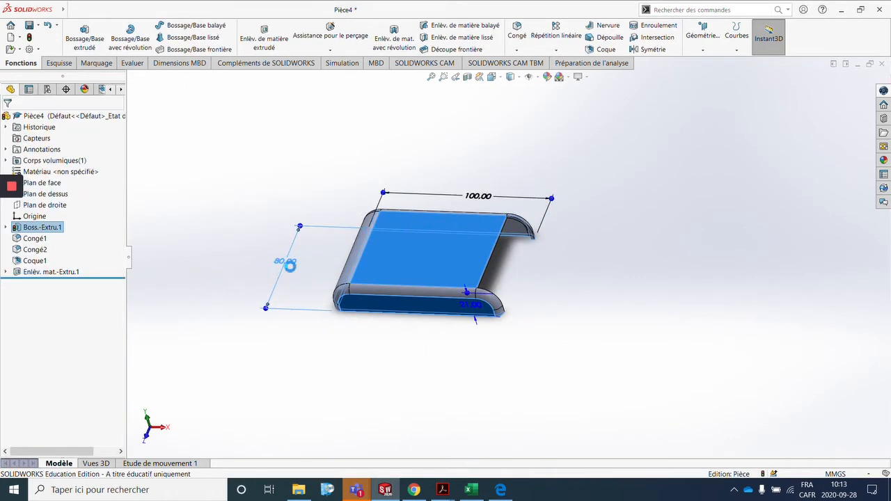
type("70")
key("Return")
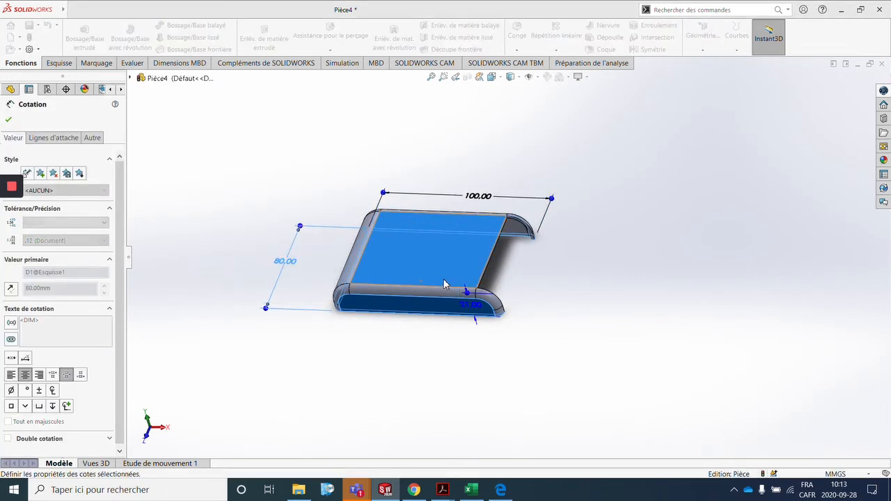
left_click(30, 38)
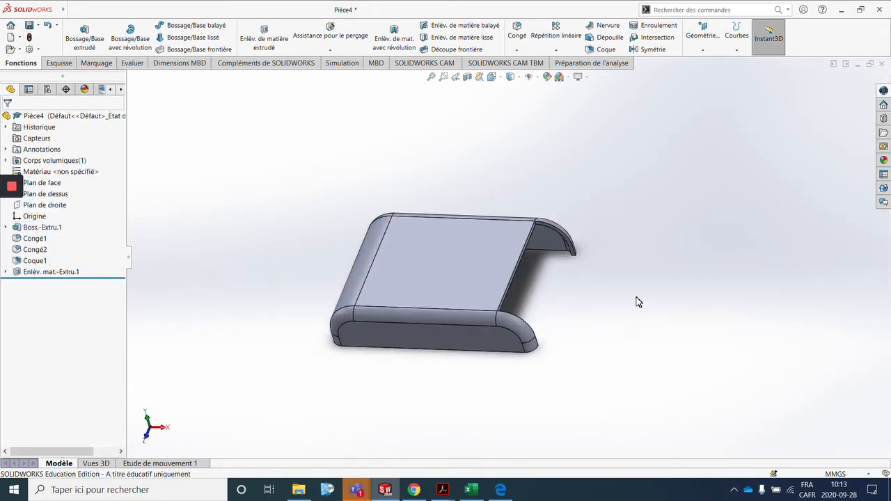
- Start a boss extrusion sketch on the case's flat top face and draw two circles level with the origin, centres about 18 mm apart
middle_click_drag(639, 302, 588, 342)
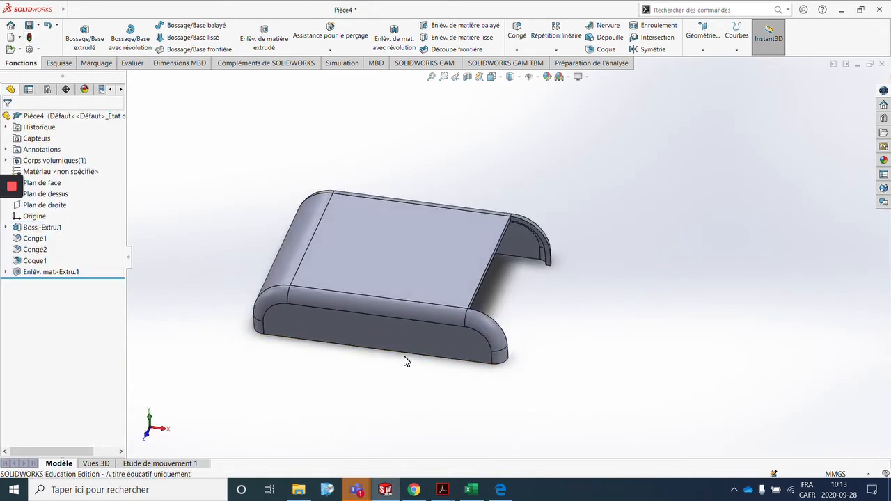
middle_click_drag(389, 359, 392, 151)
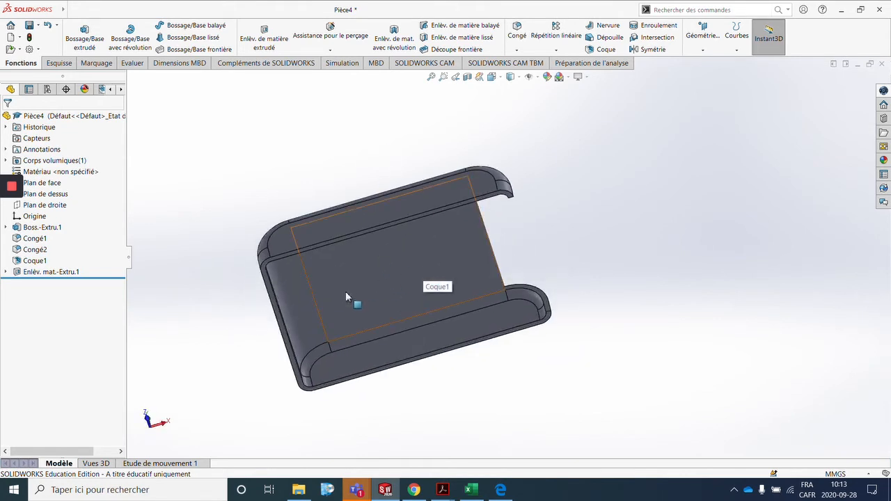
middle_click_drag(454, 196, 453, 339)
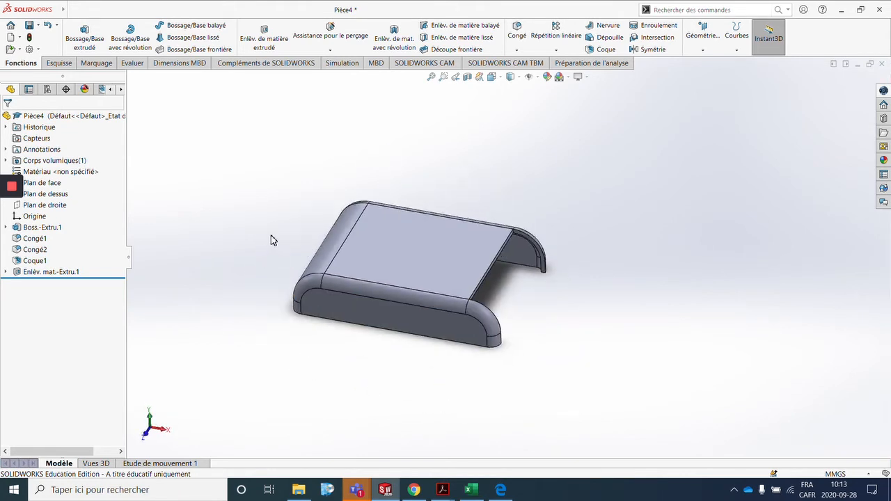
scroll(265, 223, "down", 2)
left_click(84, 34)
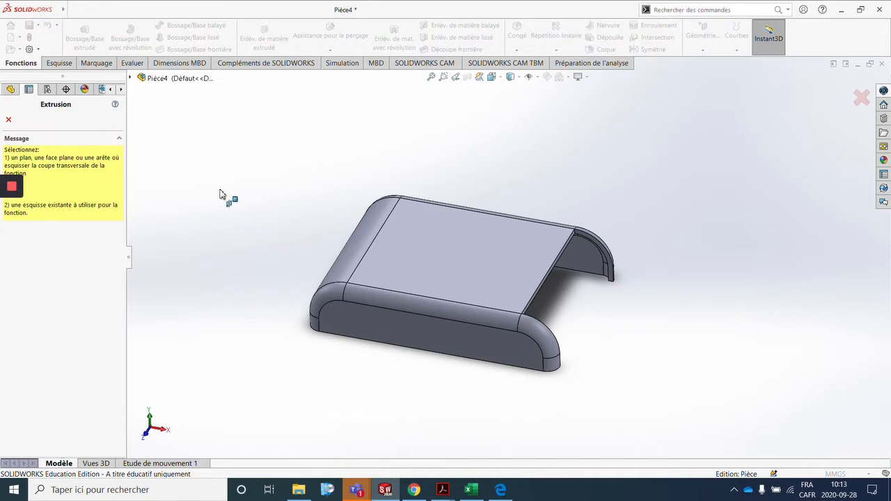
left_click(422, 252)
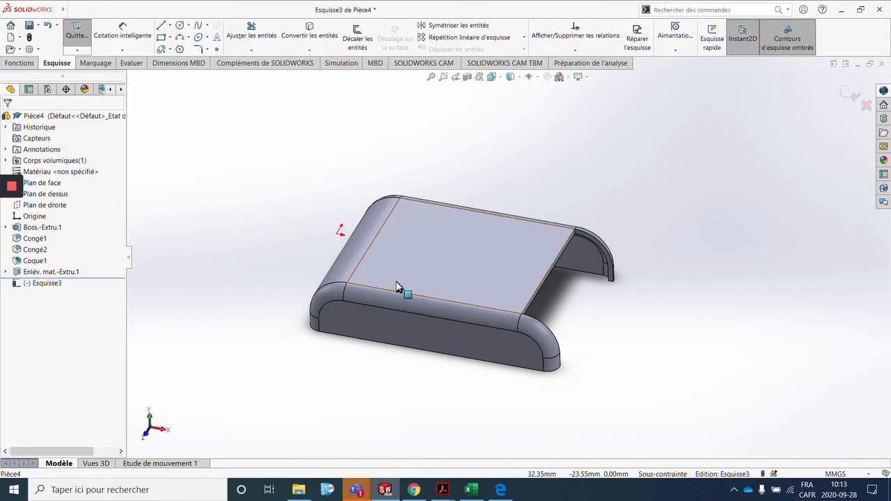
left_click(179, 27)
left_click(380, 258)
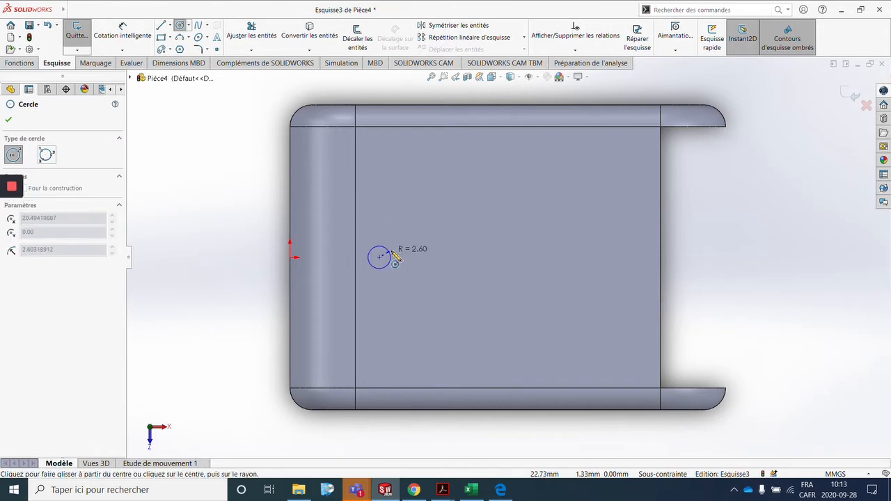
left_click(396, 250)
left_click(457, 258)
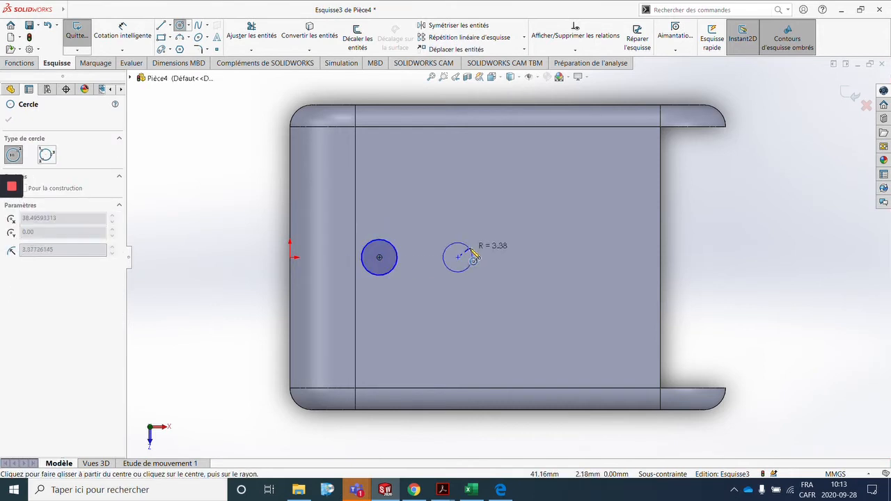
left_click(479, 252)
key("Escape")
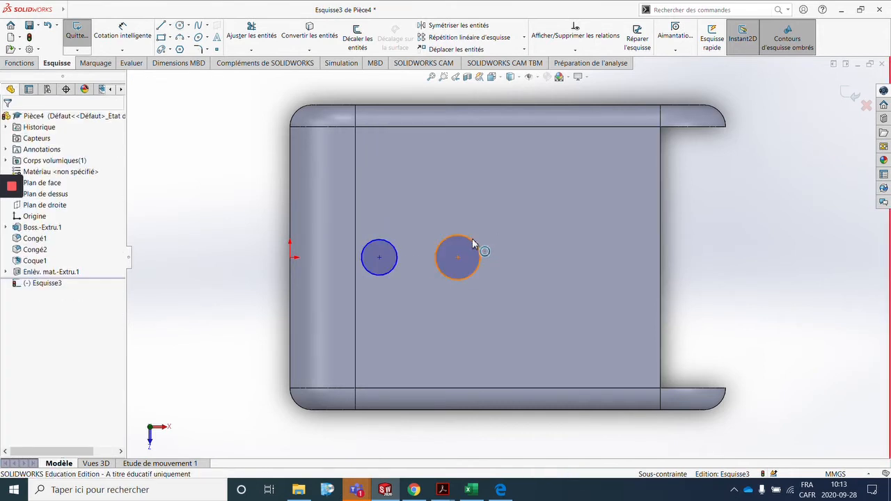
- Add an equal relation between the two circles
left_click(476, 245)
left_click(394, 249, "ctrl")
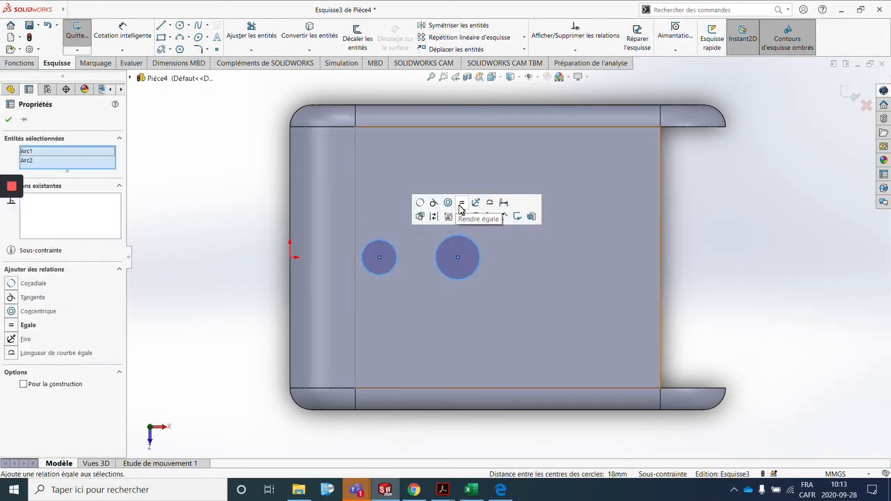
left_click(461, 203)
left_click(141, 124)
- Dimension the diameter of the circle nearest the origin as 6 mm
left_click(122, 35)
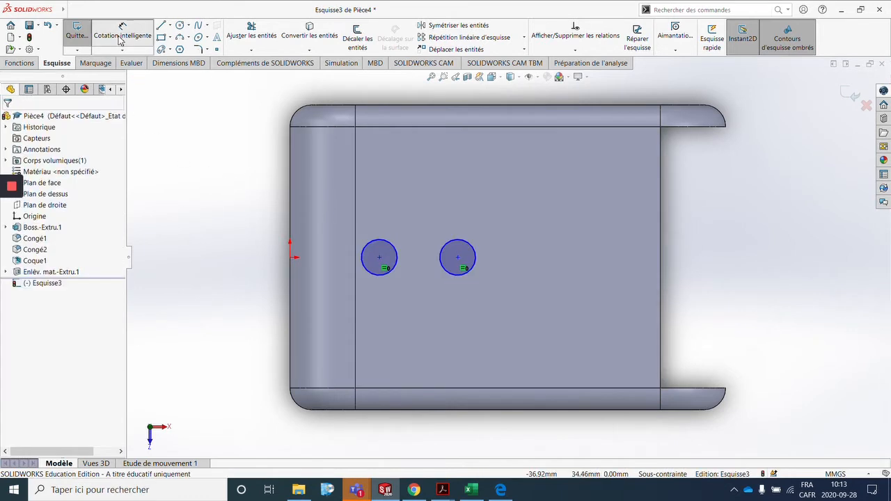
left_click(375, 240)
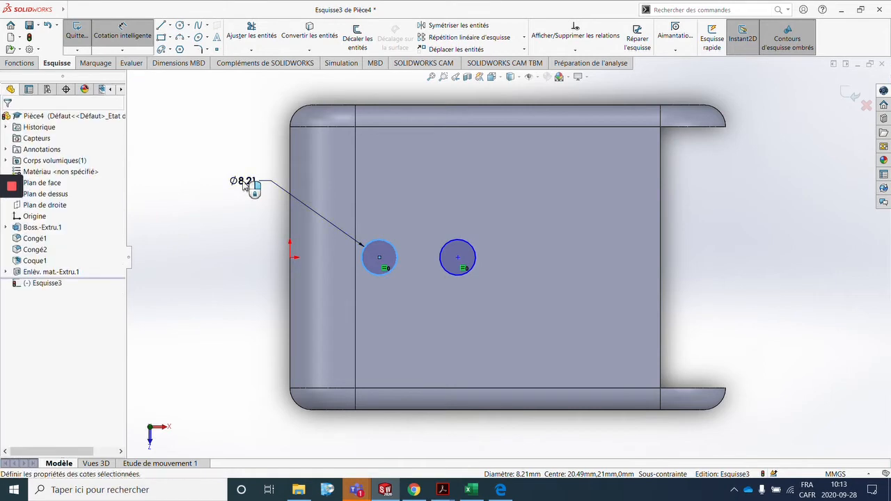
left_click(247, 184)
type("6")
key("Return")
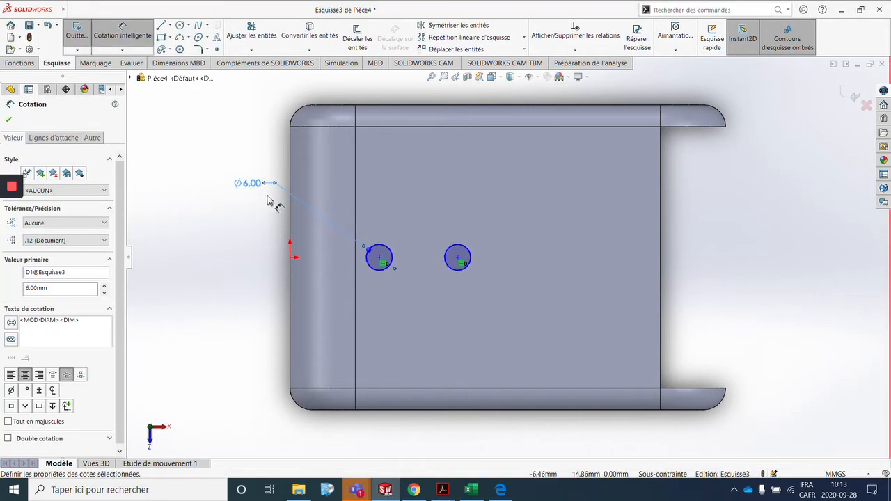
key("Escape")
left_click(378, 259)
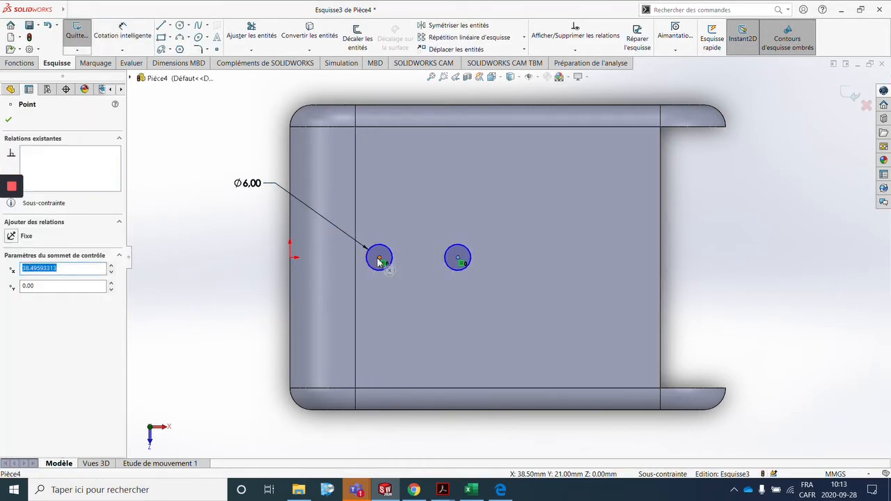
left_click(291, 258, "ctrl")
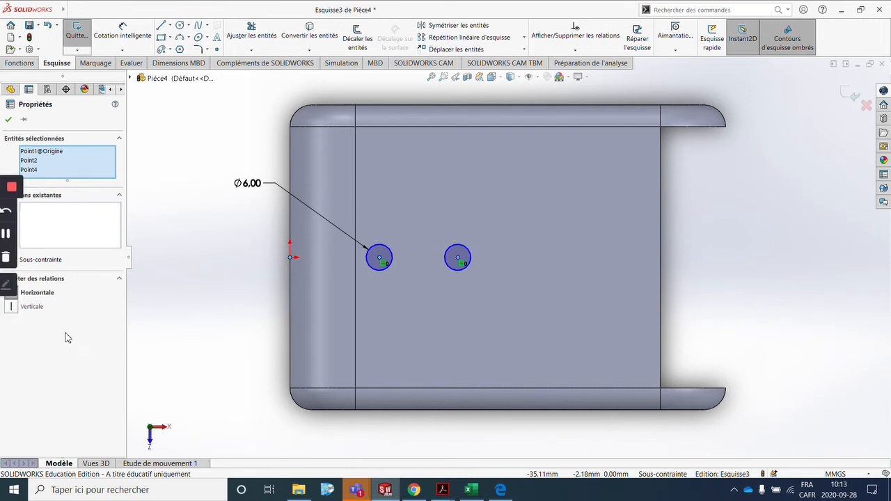
left_click(265, 267)
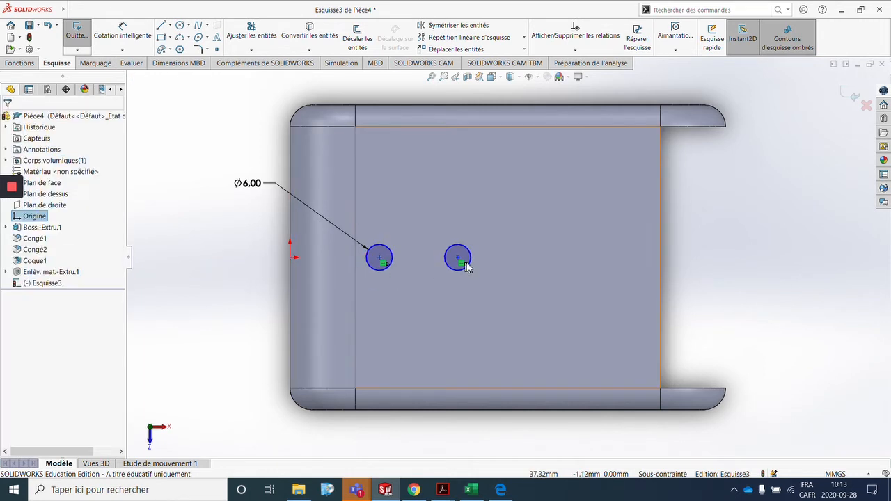
- Align both circle centres with the origin using a horizontal relation
left_click(457, 259)
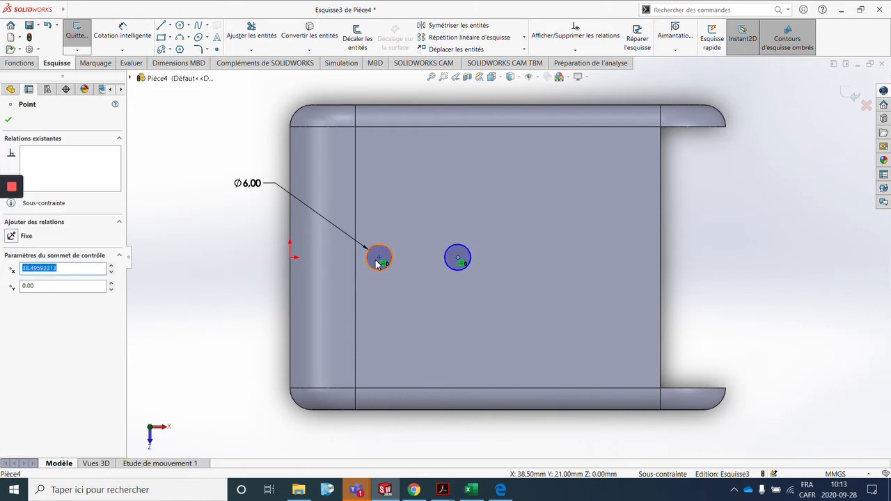
left_click(378, 258, "ctrl")
left_click(291, 259, "ctrl")
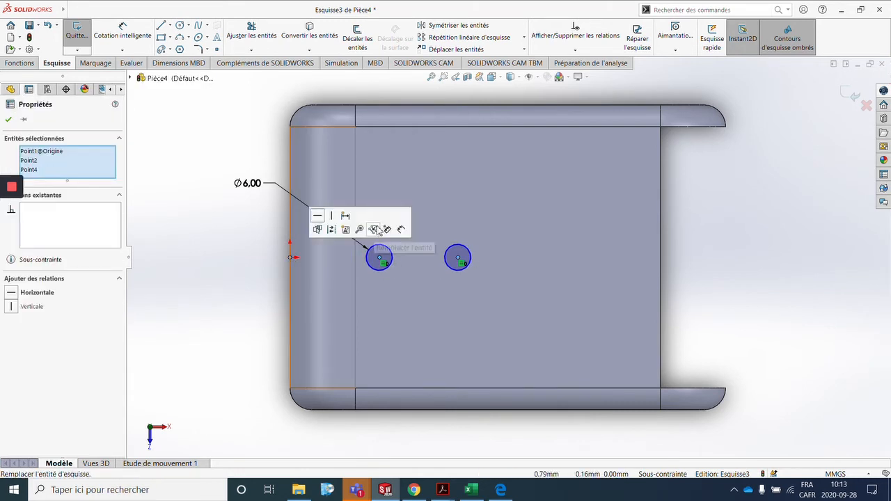
left_click(318, 221)
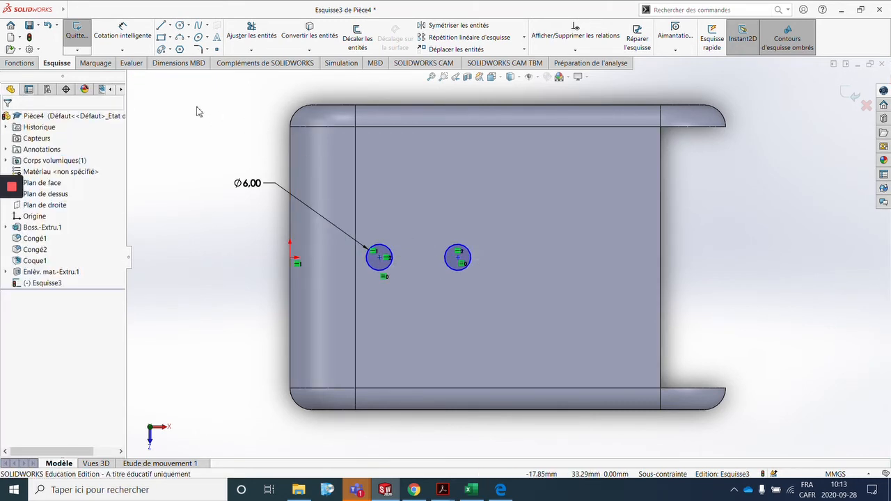
- Dimension the first circle's centre 25 mm from the case's closed end edge
left_click(123, 33)
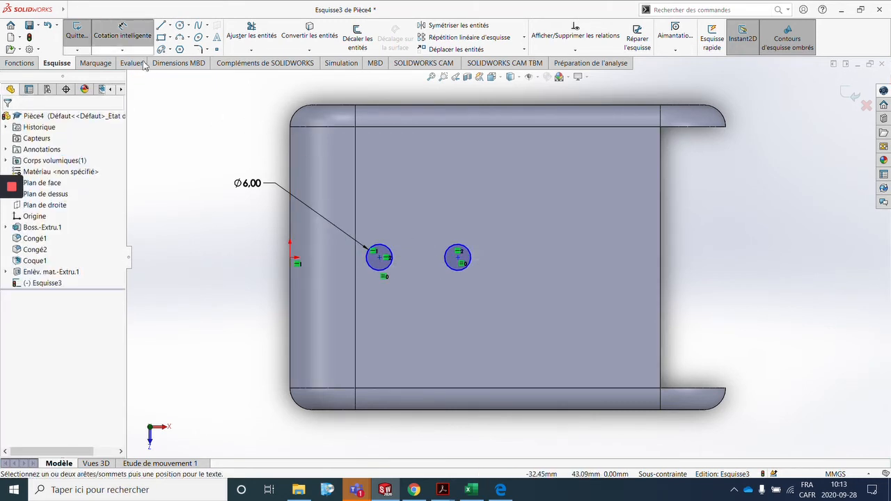
left_click(289, 174)
left_click(379, 258)
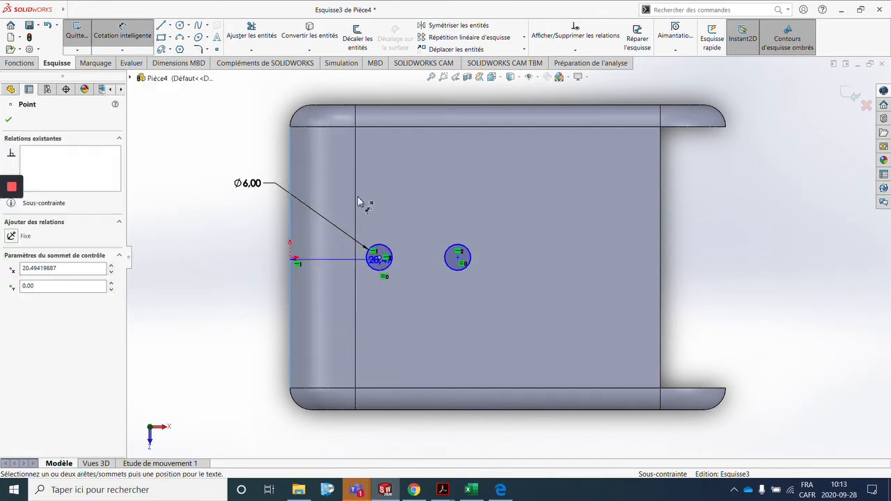
left_click(342, 180)
type("25")
key("Return")
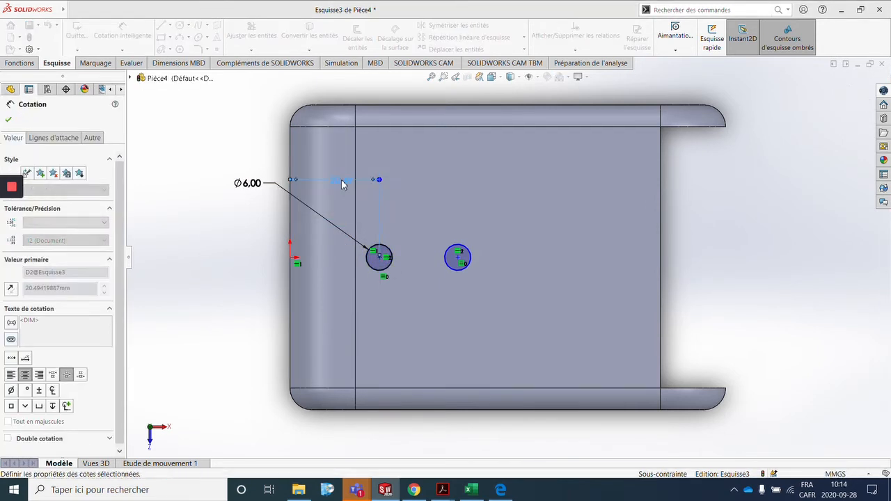
- Dimension the second circle's centre 60 mm from the case's closed end edge
left_click(291, 207)
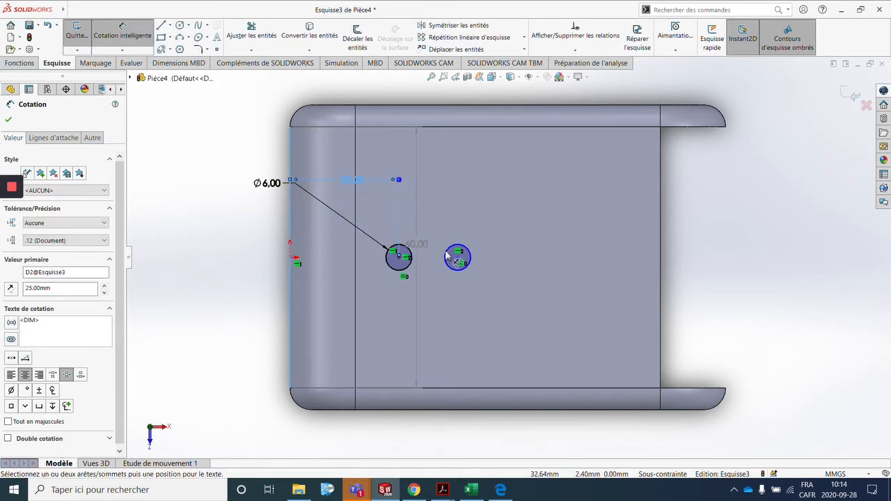
left_click(457, 258)
left_click(410, 169)
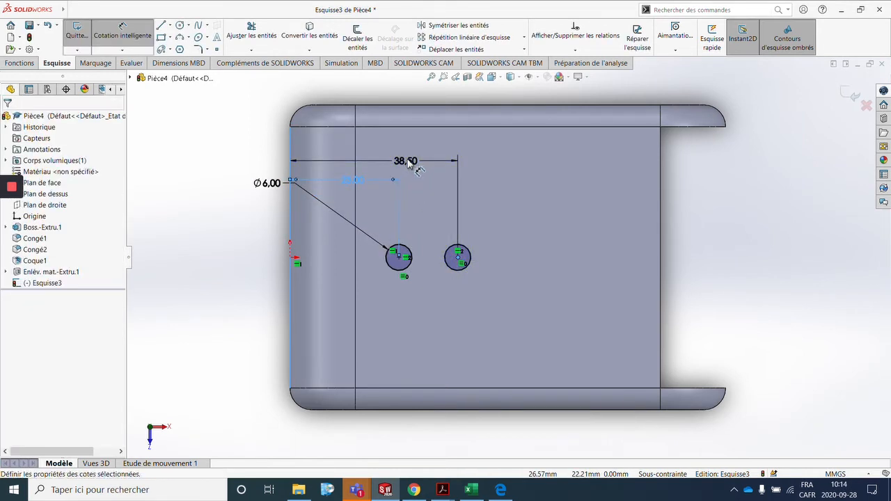
type("60")
key("Return")
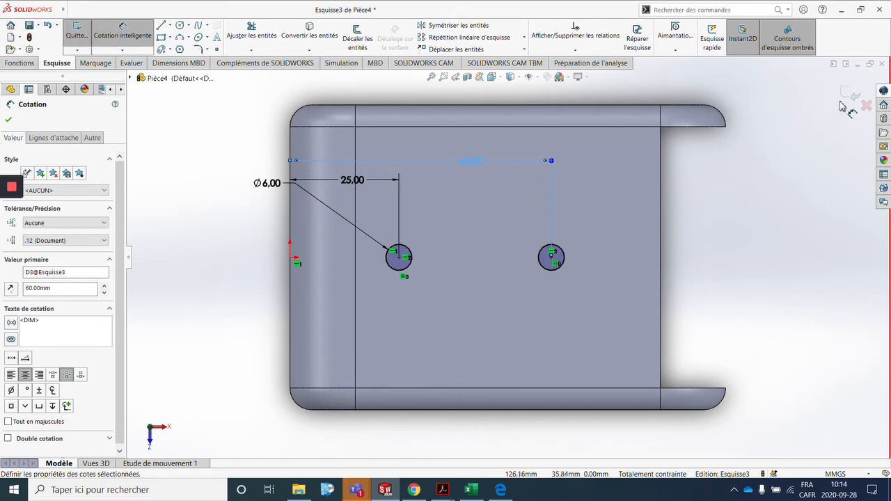
- Finish the sketch and extrude both circles 15 mm toward the inside of the case as merged cylindrical posts
left_click(850, 96)
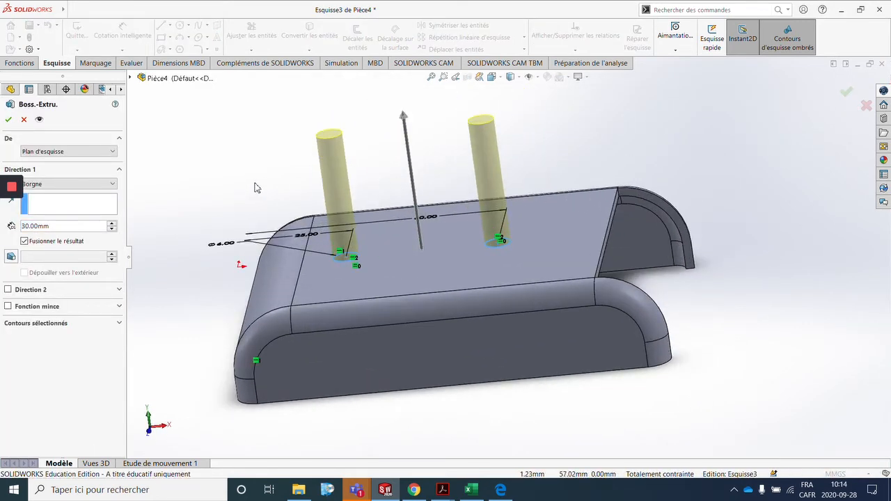
left_click_drag(403, 117, 433, 319)
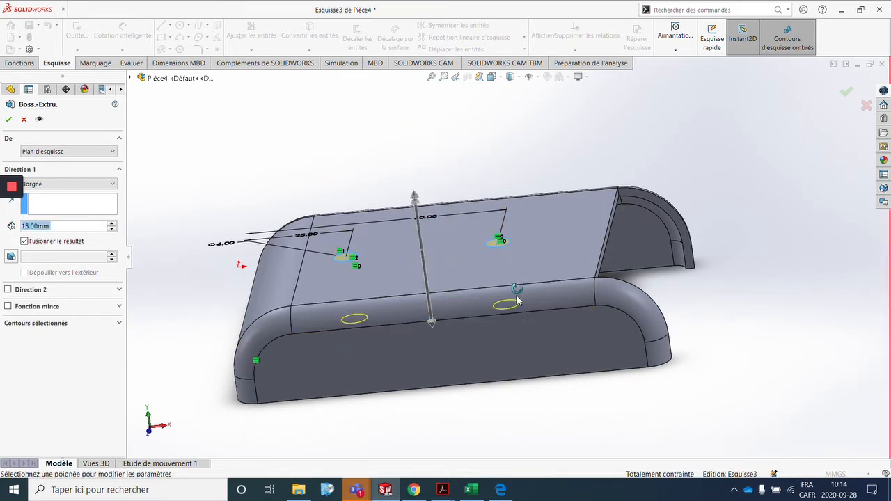
middle_click_drag(517, 301, 488, 269)
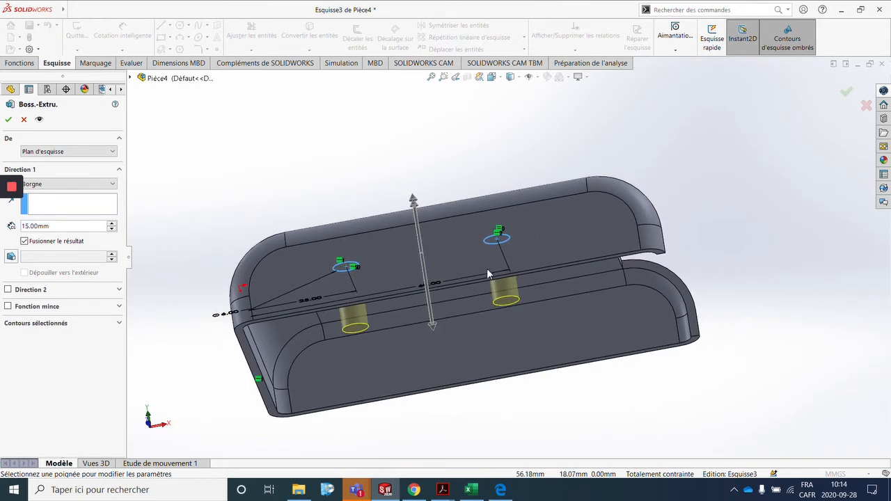
left_click(433, 327)
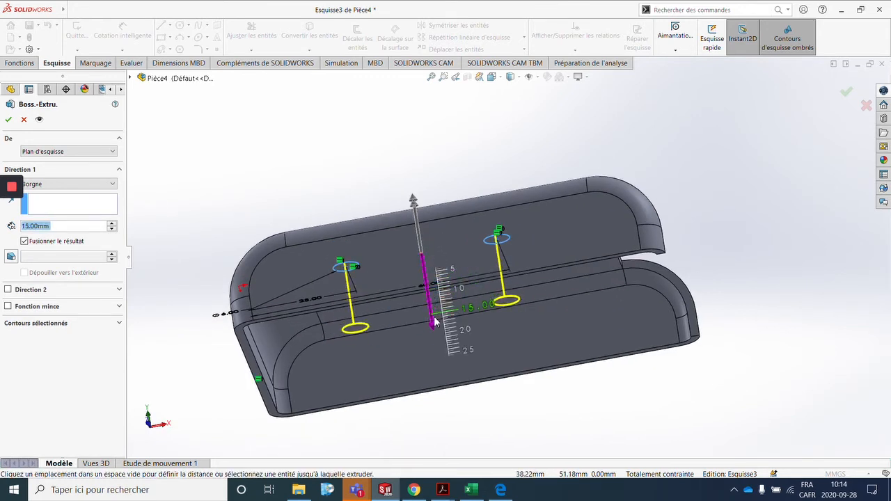
mouse_move(435, 321)
left_mouse_down()
mouse_move(443, 283)
mouse_move(446, 315)
left_mouse_up()
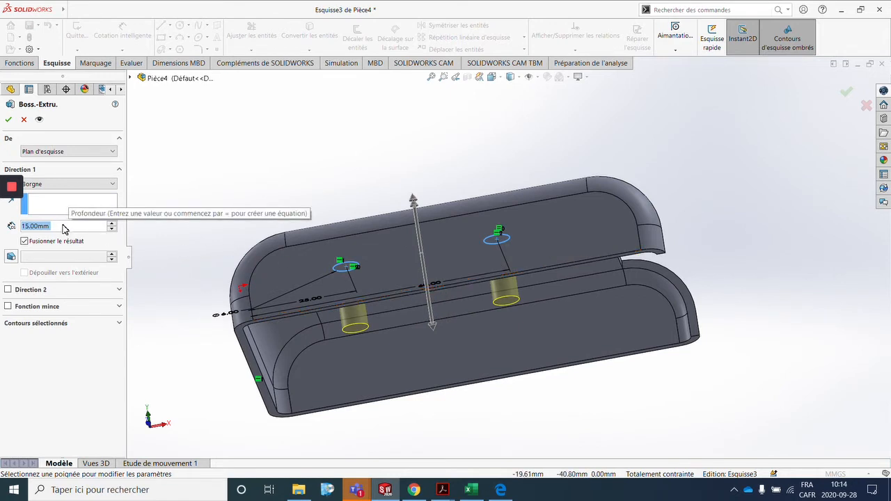
left_click(7, 121)
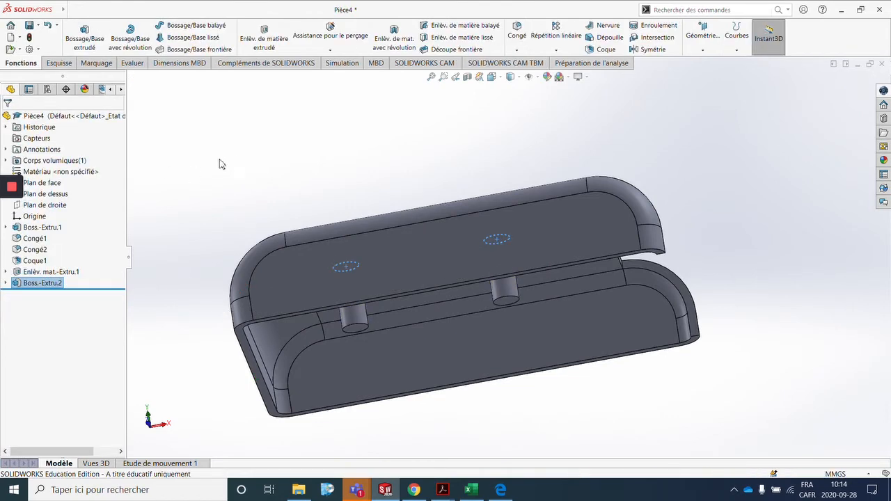
middle_click_drag(359, 267, 499, 189)
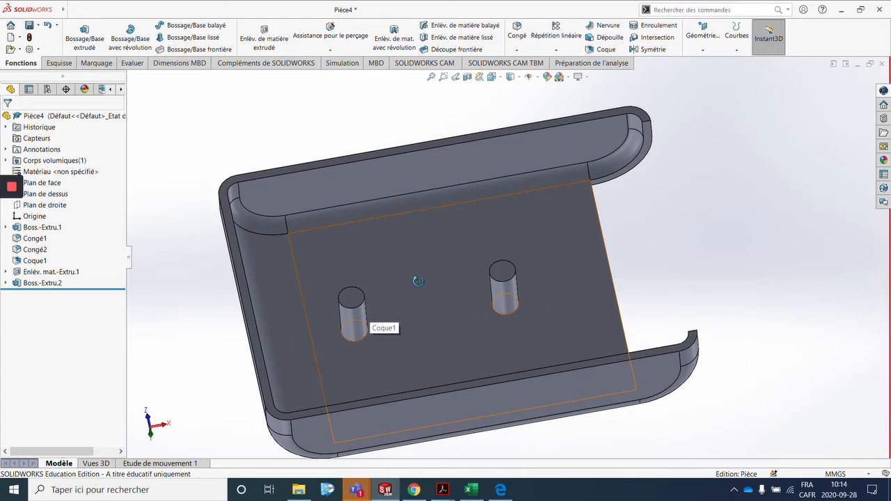
middle_click_drag(419, 280, 420, 273)
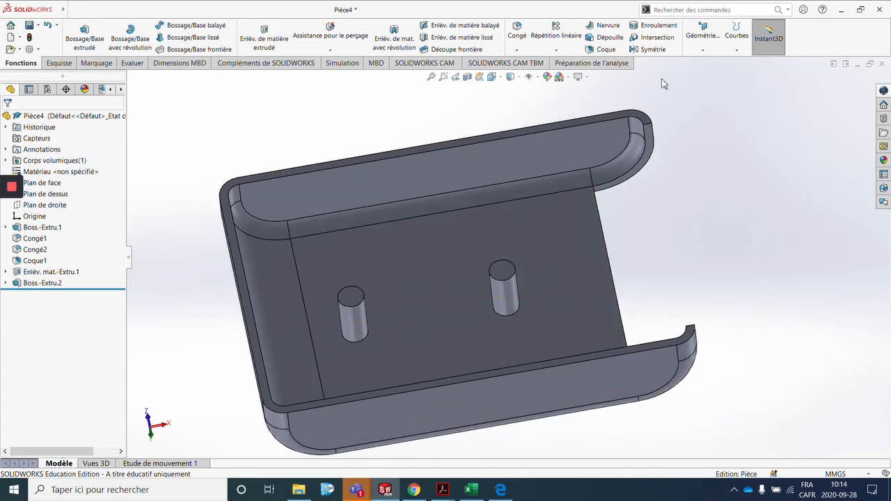
- Draft the side face of the post nearer the closed end by 5 degrees, using its top face as neutral plane
left_click(604, 38)
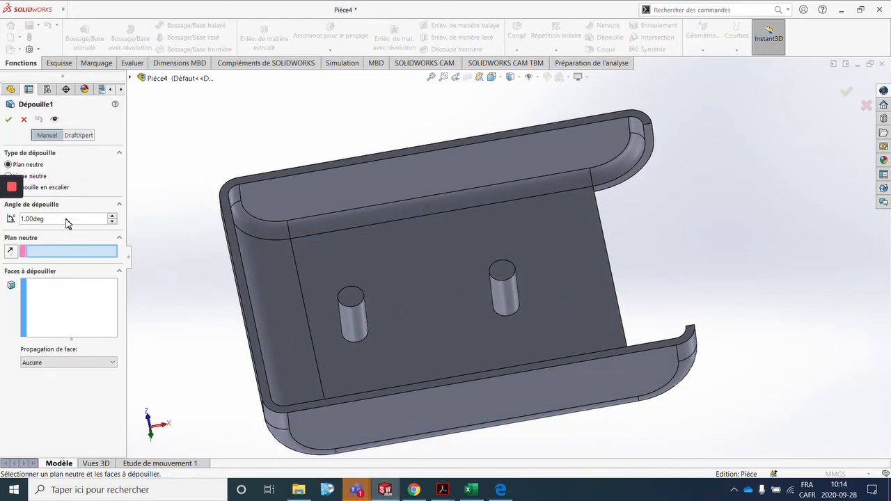
left_click_drag(77, 219, 14, 223)
type("5")
key("Return")
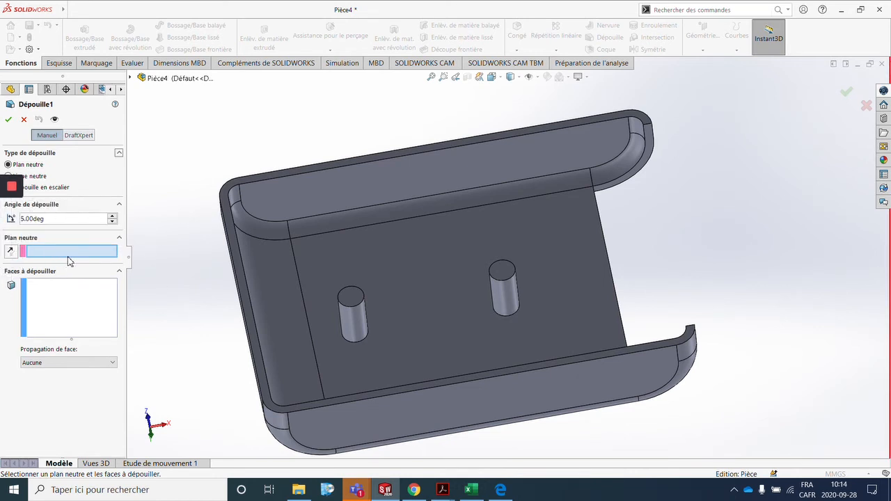
left_click(349, 305)
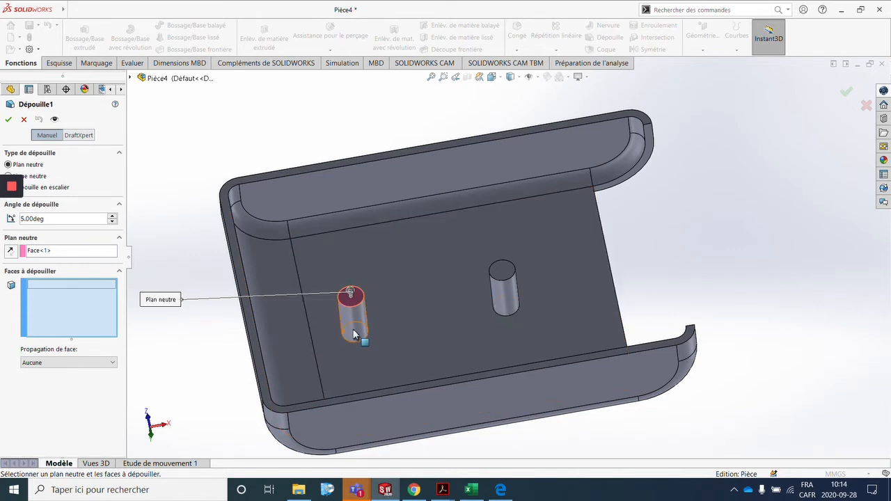
left_click(355, 335)
left_click(9, 120)
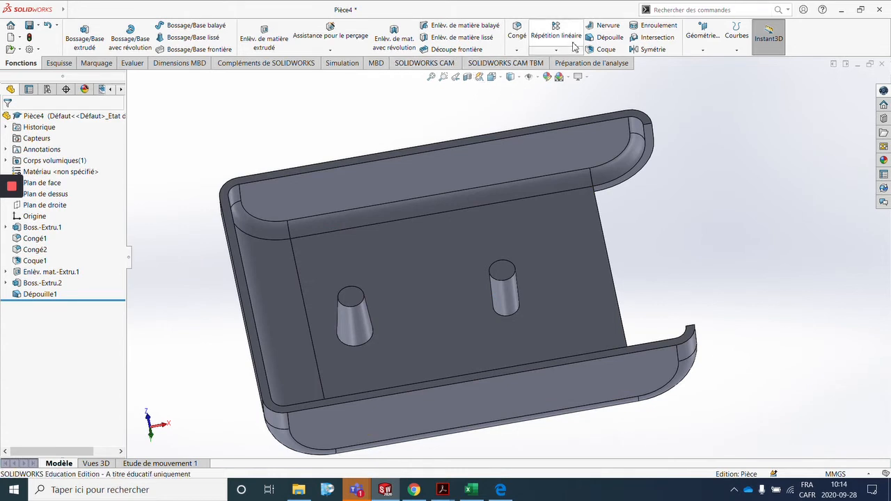
- Draft the side face of the second post by 5 degrees, using that post's top face as the neutral plane
left_click(607, 37)
left_click(498, 270)
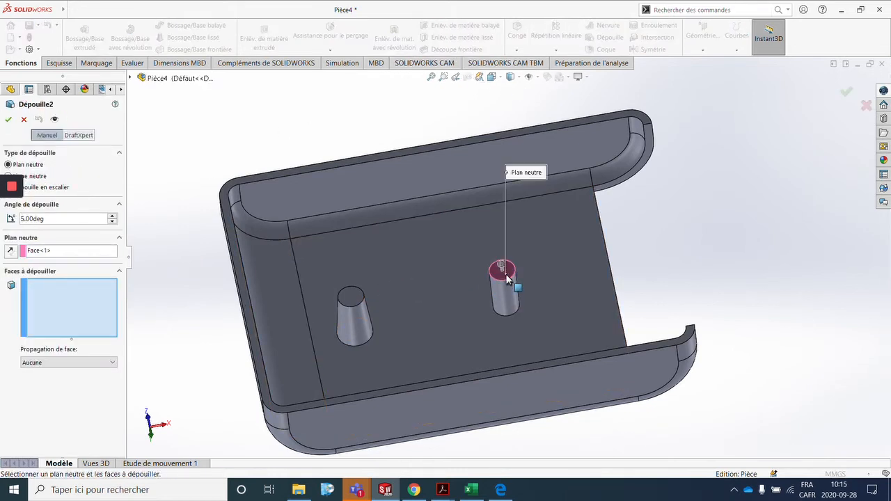
left_click(511, 306)
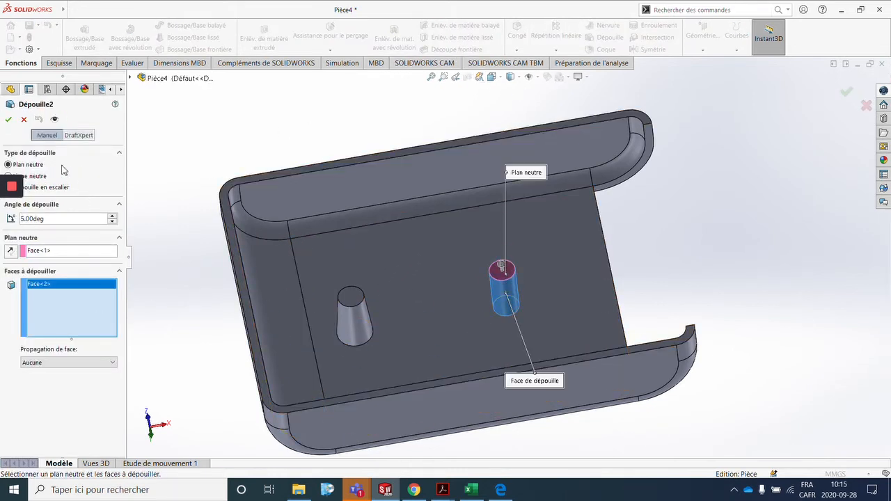
left_click(9, 120)
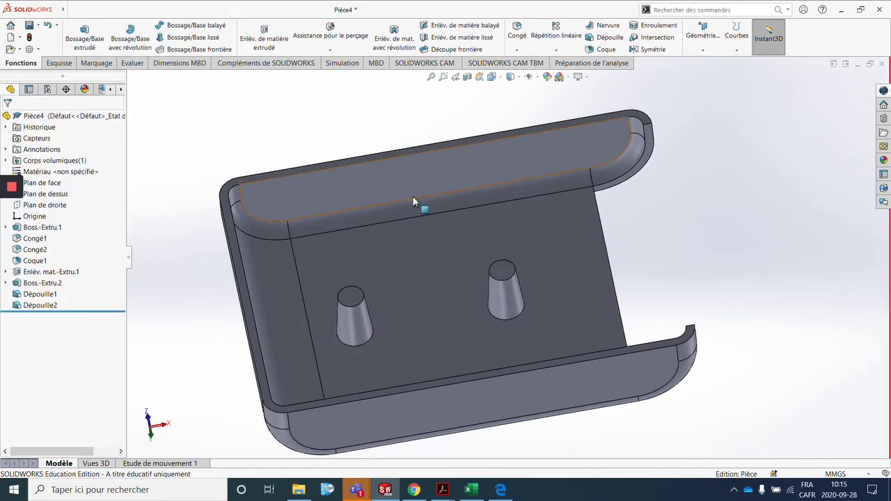
- Fillet the base edges of both posts with a 1 mm radius
middle_click_drag(412, 196, 731, 241)
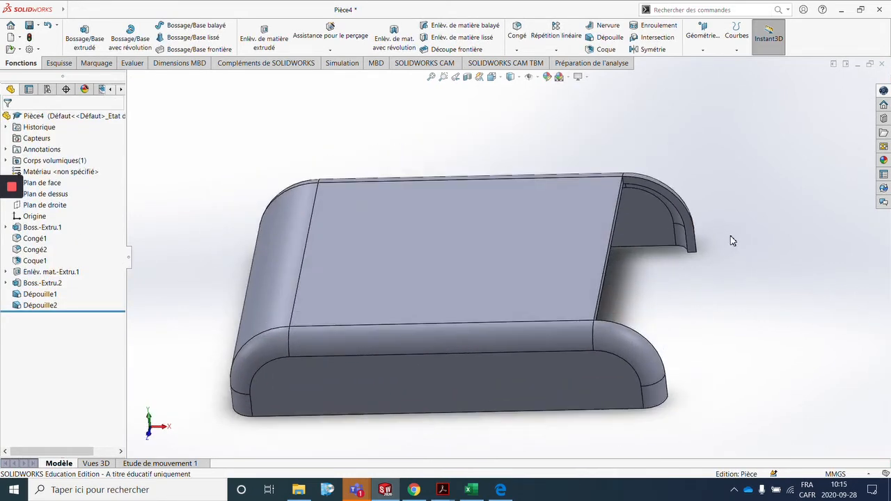
middle_click_drag(698, 289, 427, 90)
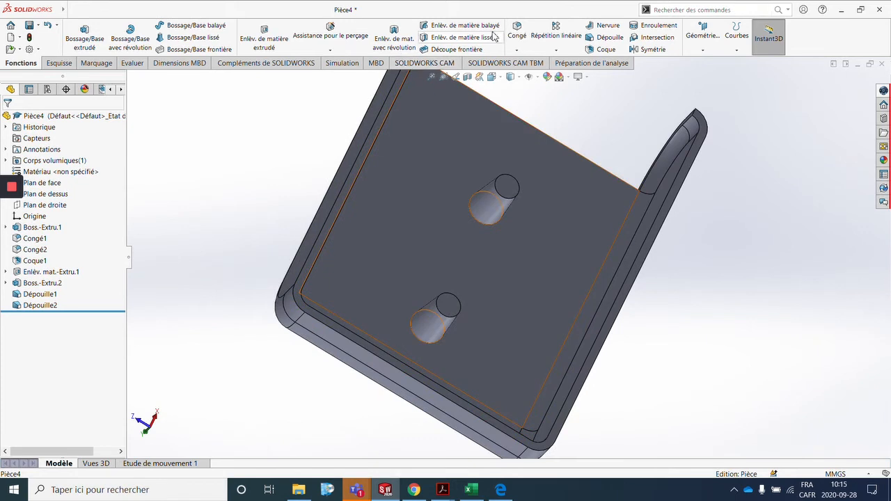
left_click(515, 30)
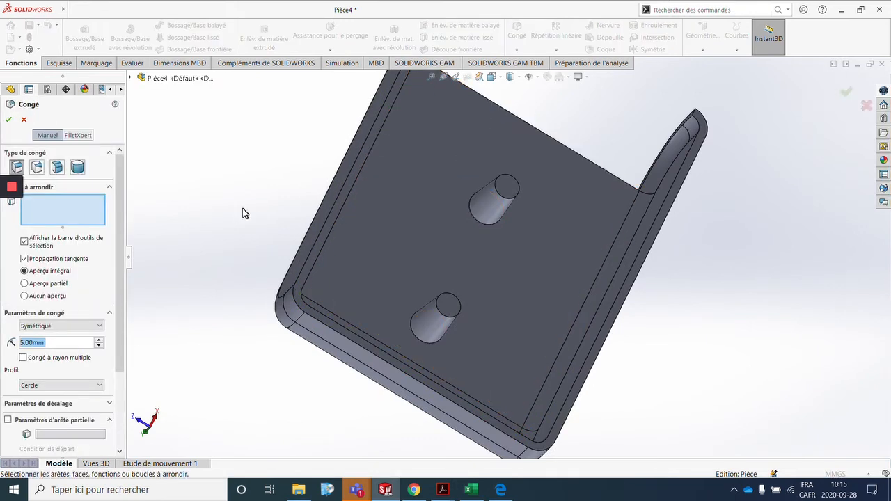
type("1")
left_click(481, 224)
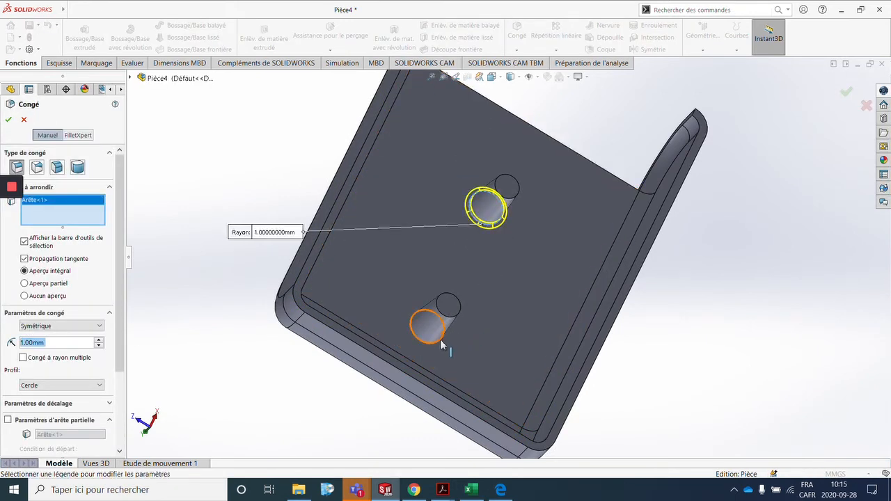
left_click(441, 341)
key("Return")
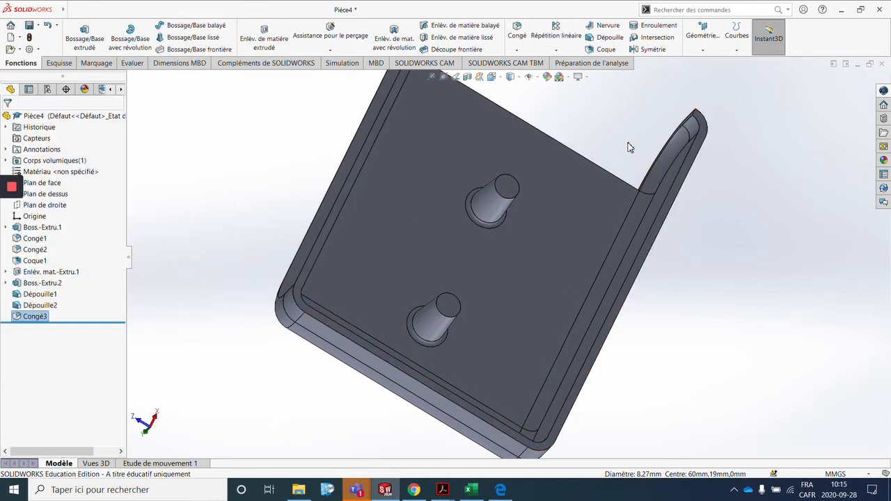
- Display the case as a wireframe with hidden lines visible, with its outer face in view
middle_click_drag(629, 147, 699, 268)
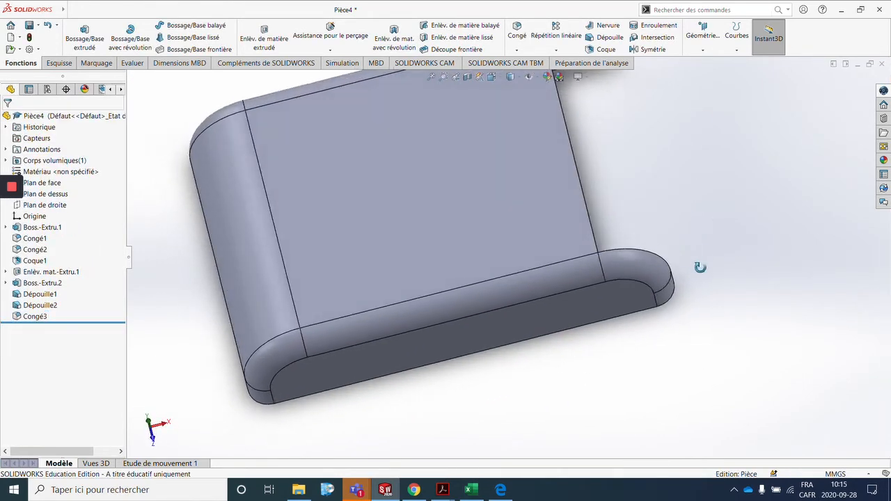
scroll(464, 184, "up", 3)
scroll(462, 182, "down", 1)
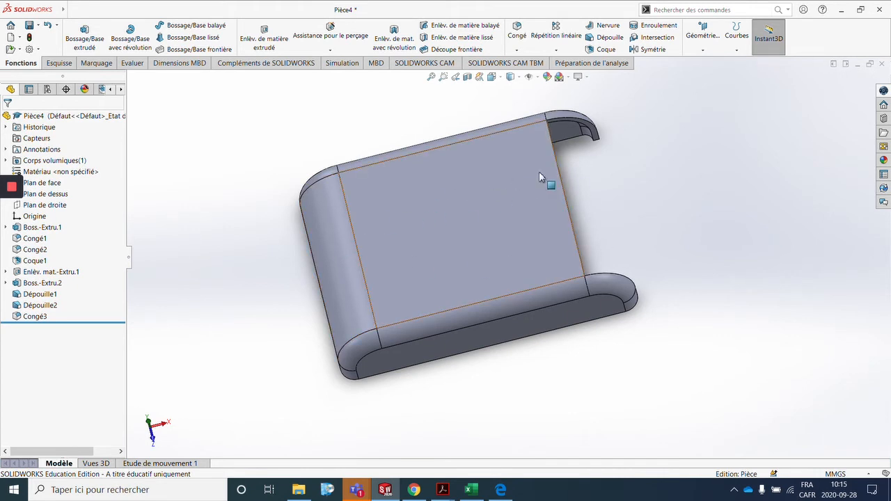
left_click(518, 76)
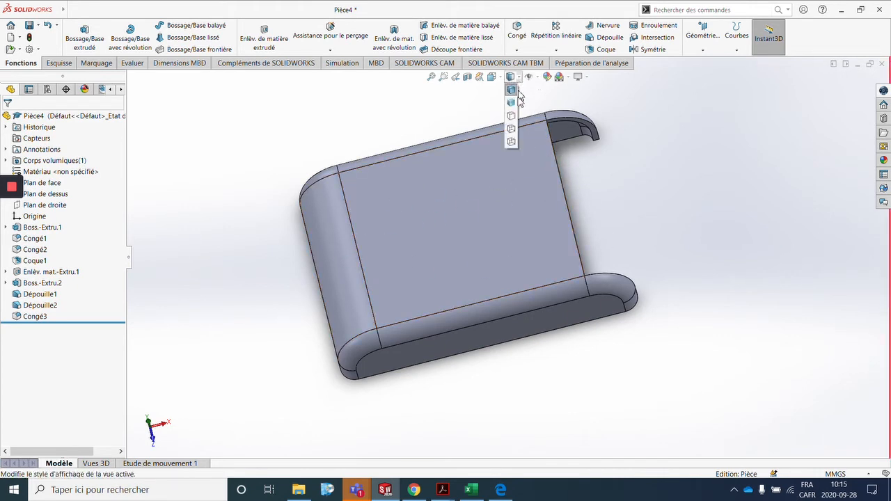
left_click(511, 129)
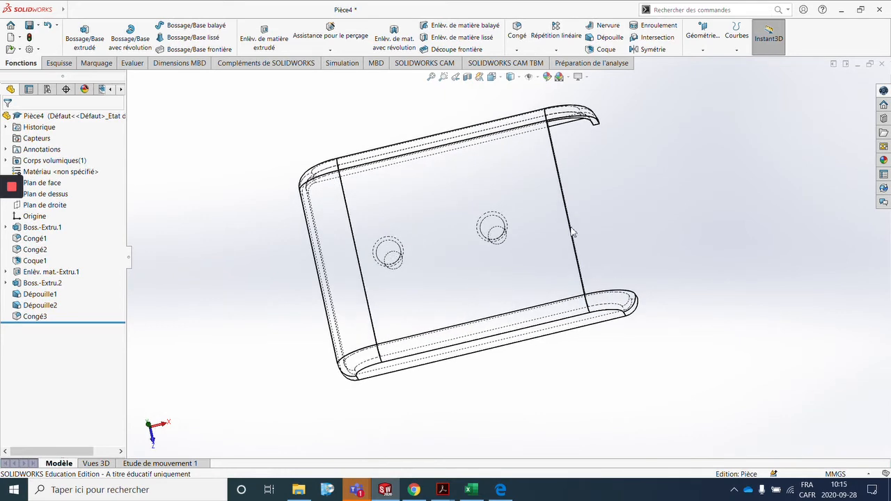
middle_click_drag(572, 232, 557, 124)
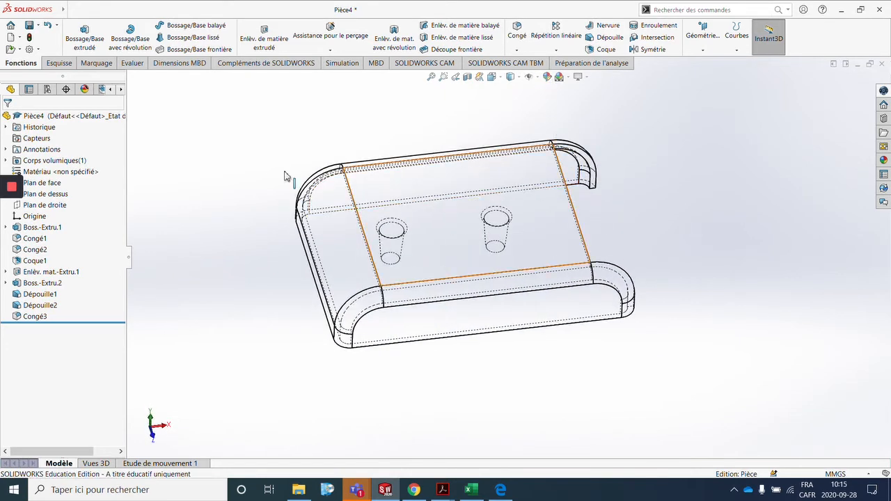
- Start a countersunk hole with the Hole Wizard and place two positions on the outer flat face, centred on the posts
left_click(322, 35)
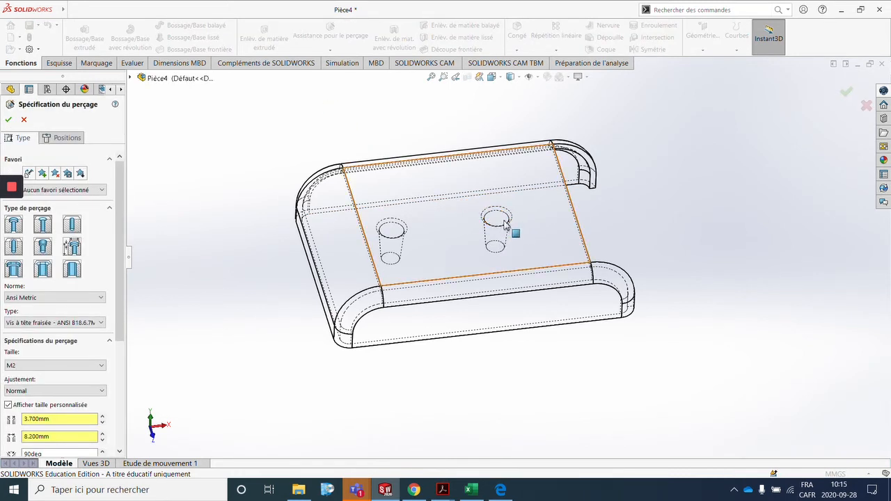
left_click(63, 137)
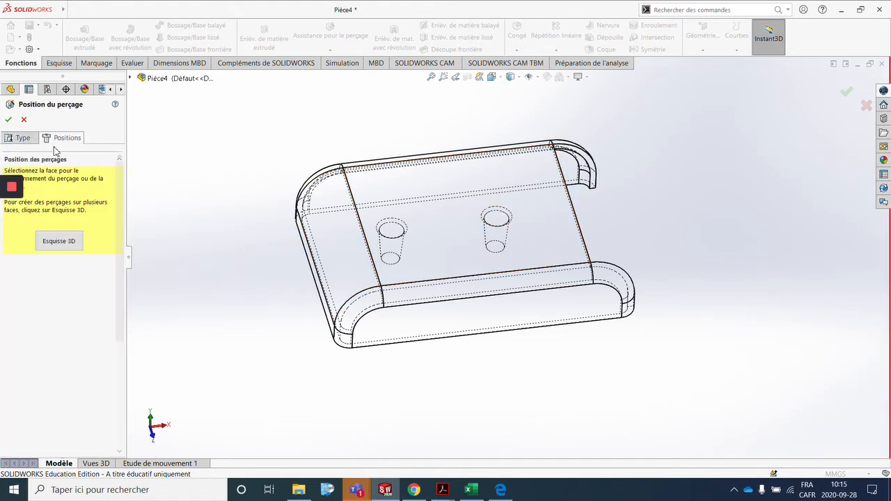
left_click(541, 214)
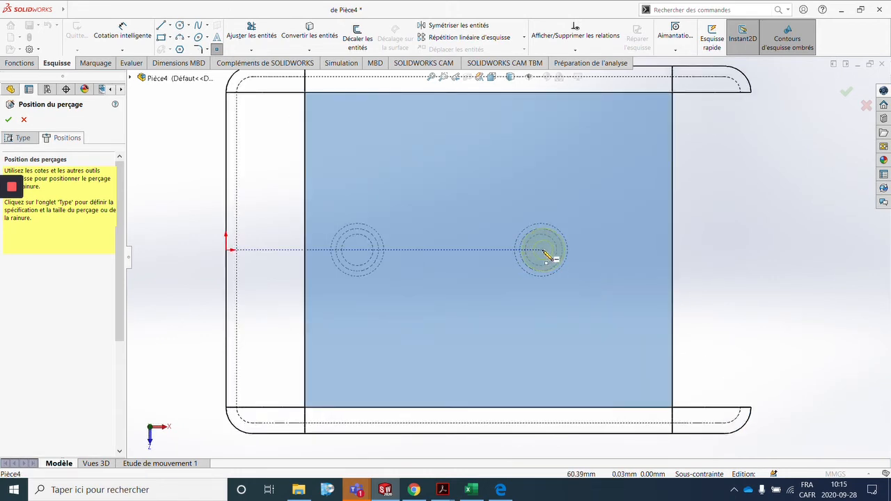
left_click(357, 250)
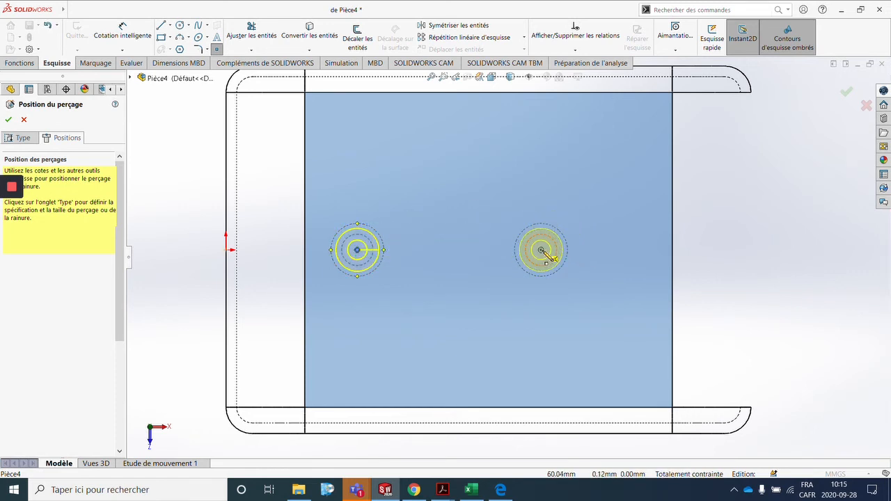
left_click(541, 250)
middle_click_drag(592, 248, 580, 241)
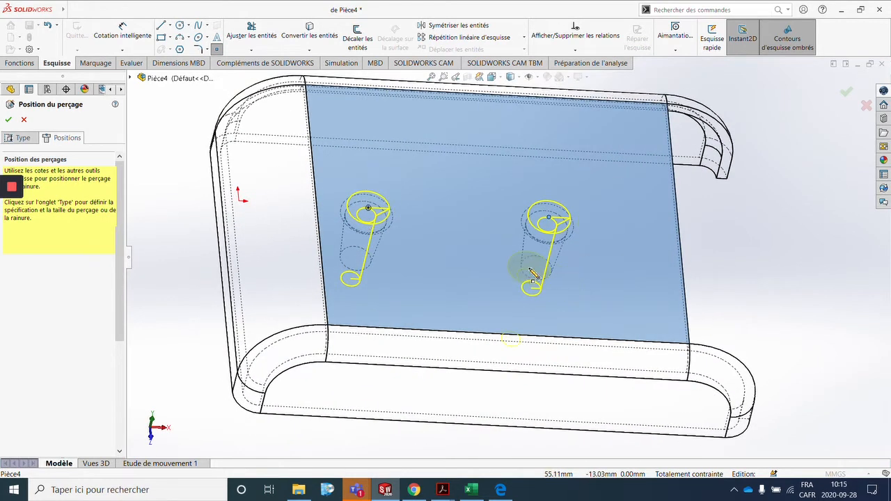
left_click(23, 138)
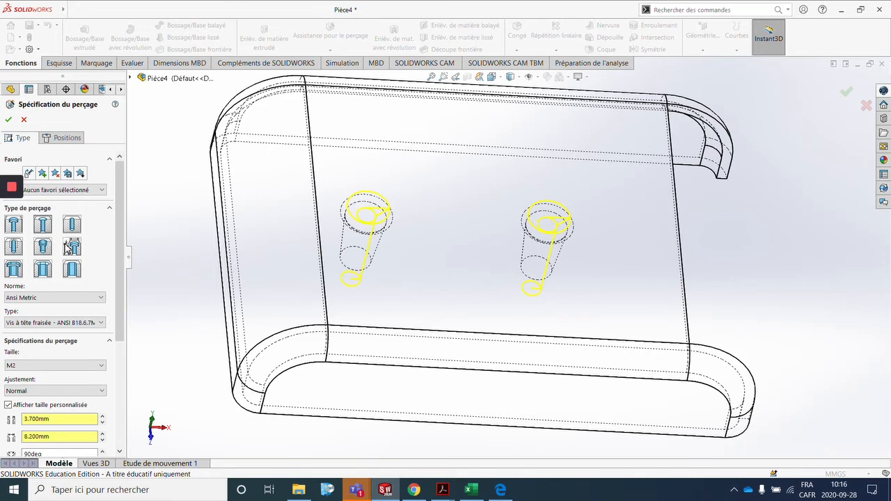
scroll(119, 209, "down", 1)
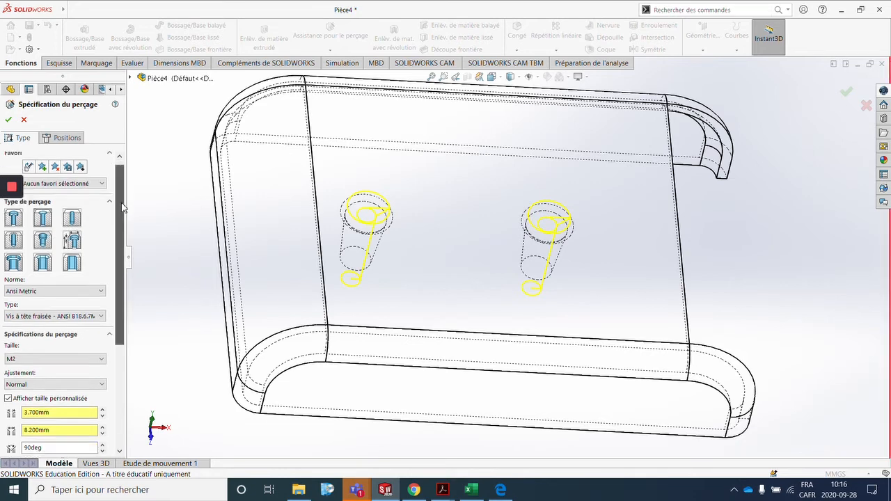
left_click(79, 220)
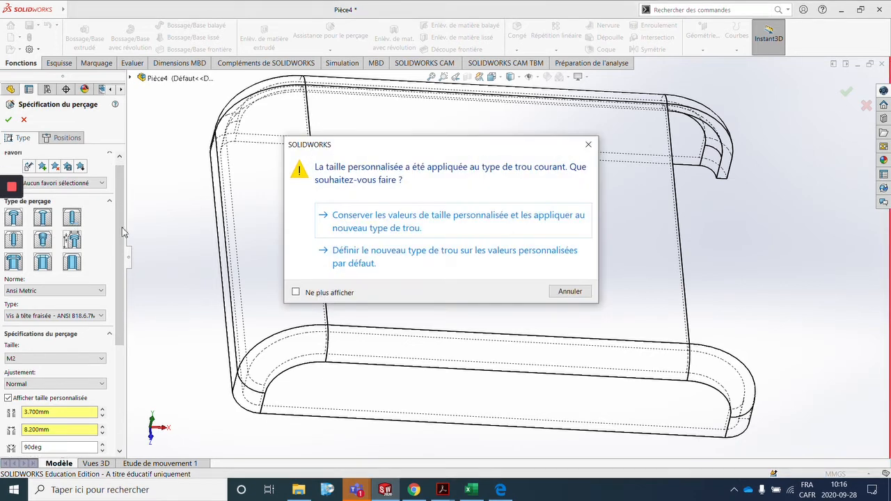
left_click(571, 291)
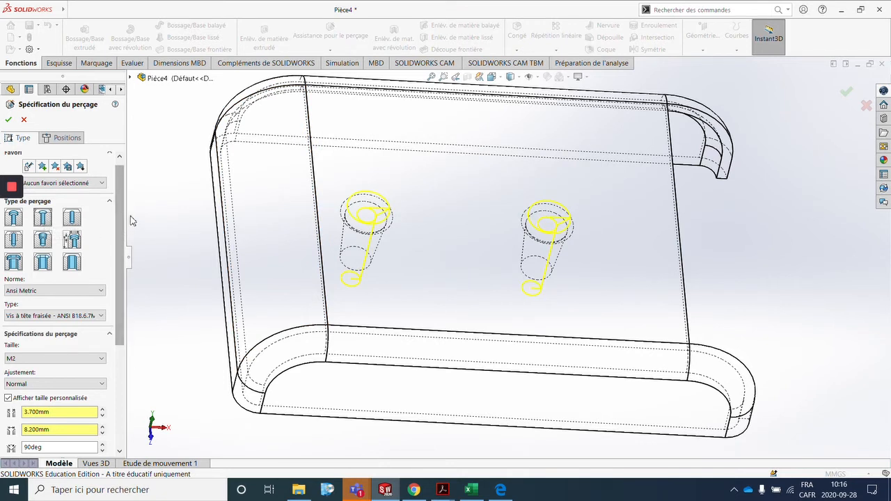
- Create both M2 Ansi Metric countersunk holes through all, with 3.7 mm hole diameter, 8.2 mm countersink diameter and 90 degree angle
scroll(122, 204, "down", 3)
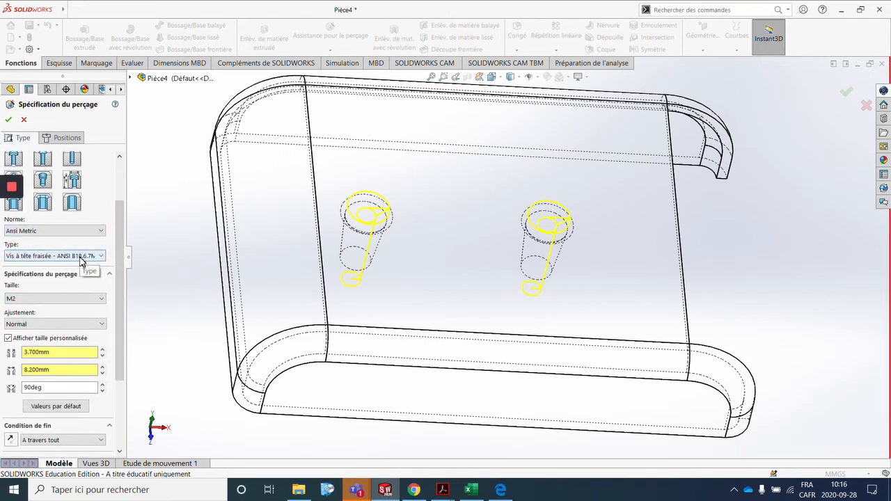
left_click(17, 339)
left_click(12, 339)
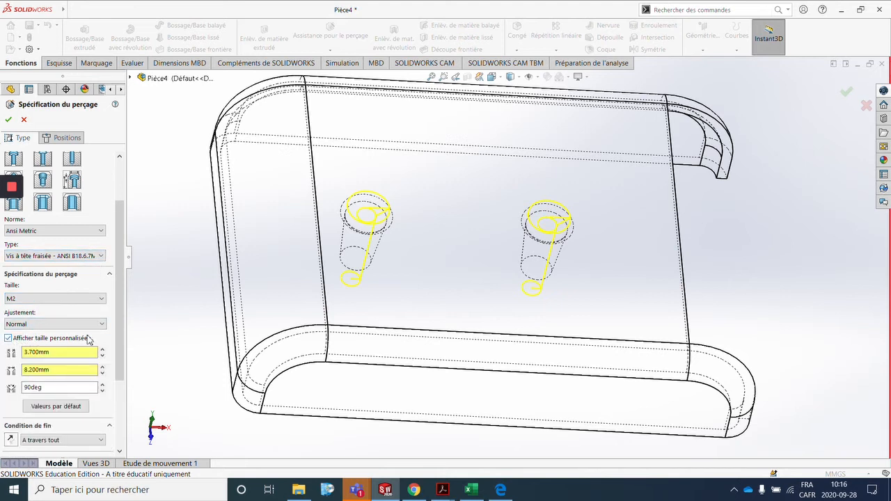
scroll(123, 305, "down", 3)
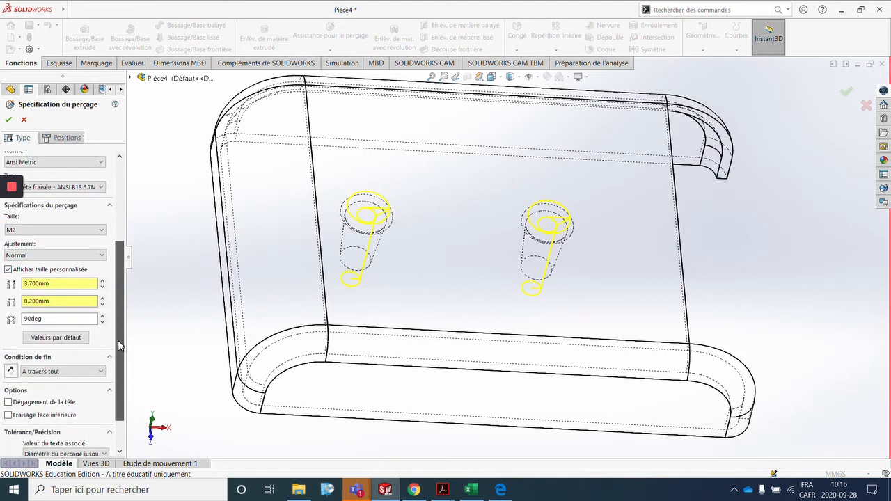
double_click(85, 284)
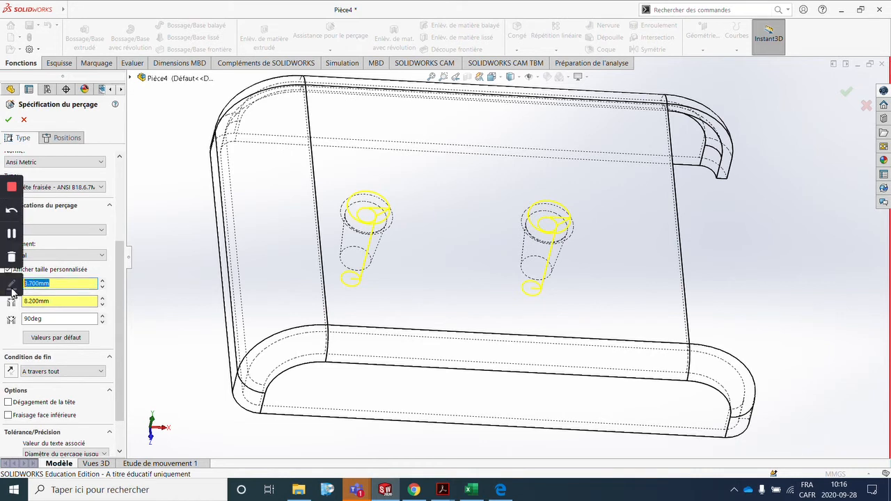
left_click(76, 303)
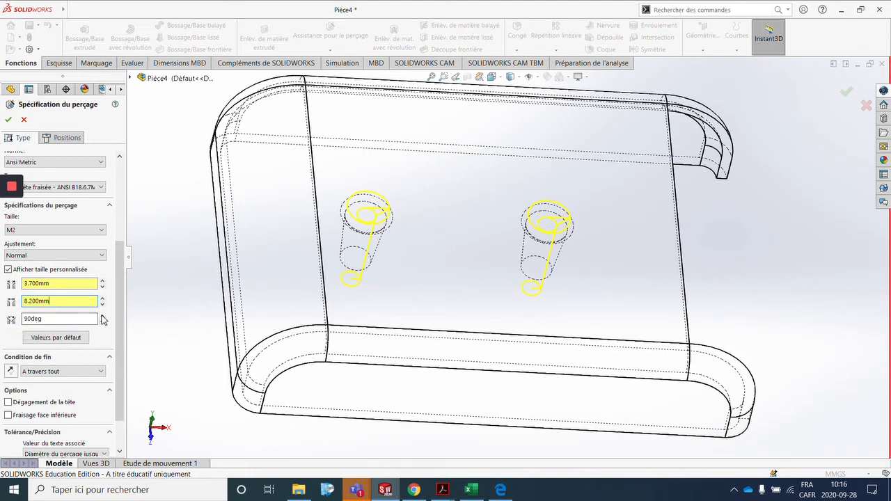
scroll(78, 341, "down", 1)
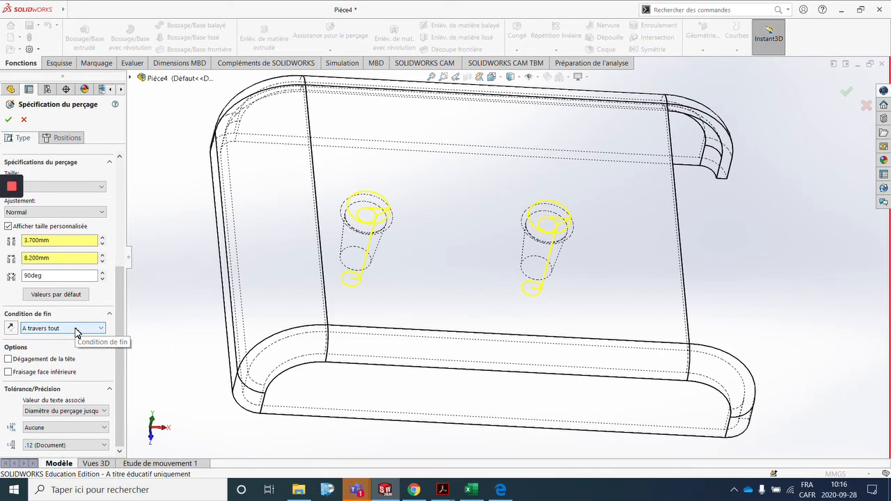
left_click(8, 119)
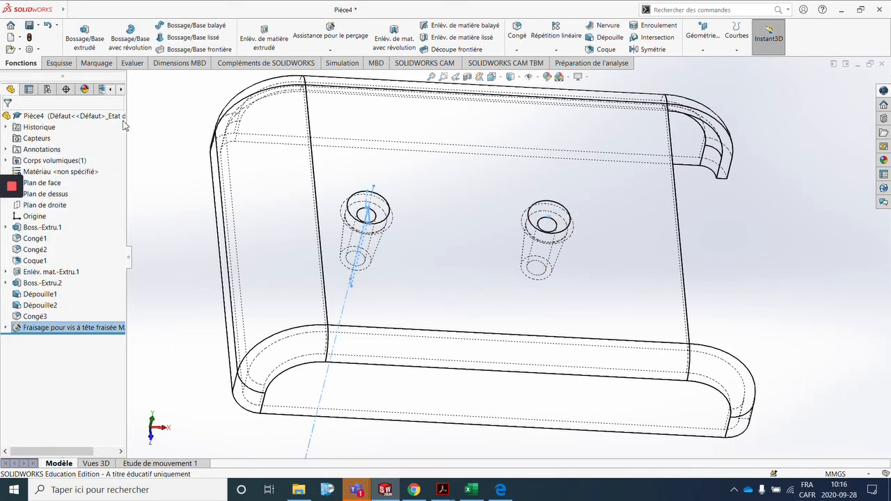
left_click(171, 114)
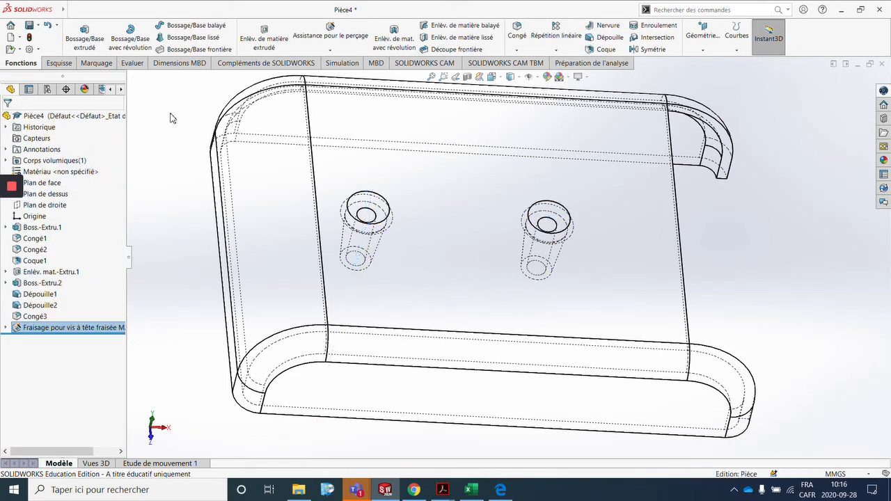
- Return the display to shaded with edges and show the countersunk holes on the outer face
left_click(520, 80)
left_click(515, 91)
mouse_move(468, 215)
middle_mouse_down()
mouse_move(487, 219)
mouse_move(490, 306)
mouse_move(473, 304)
mouse_move(467, 210)
middle_mouse_up()
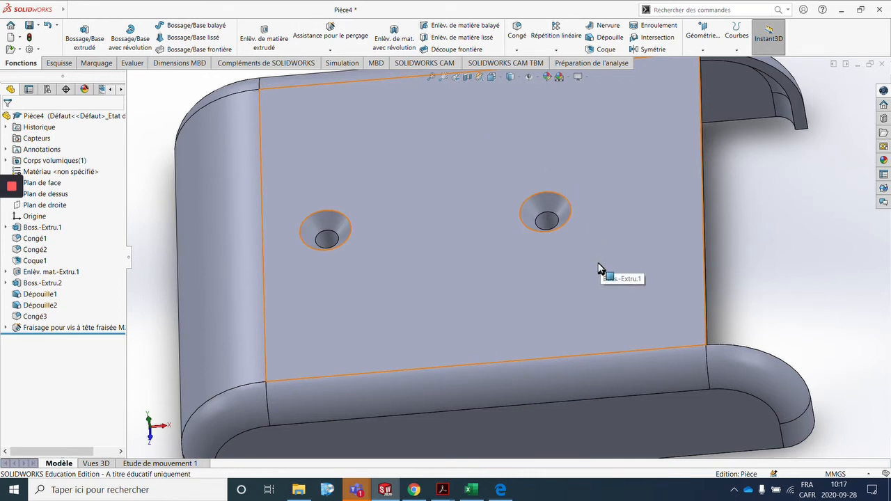
- Examine the finished case from the outside and inside, including the posts, the rim and the open end
key("f")
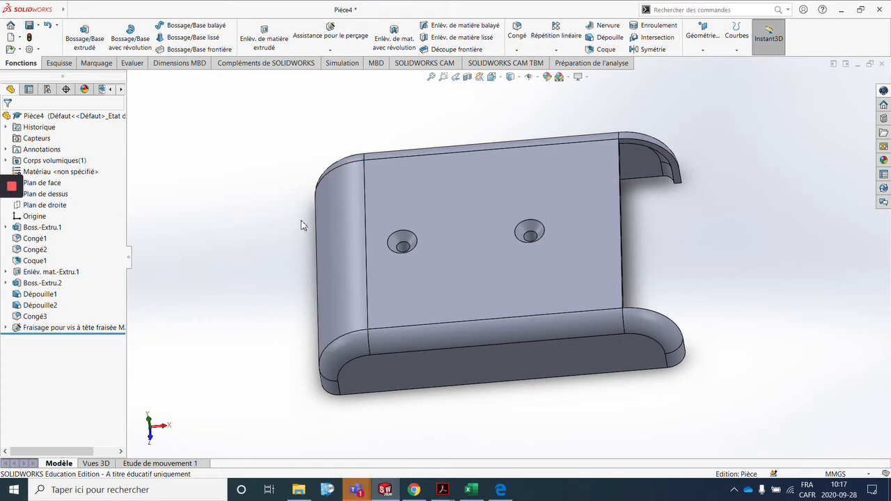
middle_click_drag(404, 189, 707, 250)
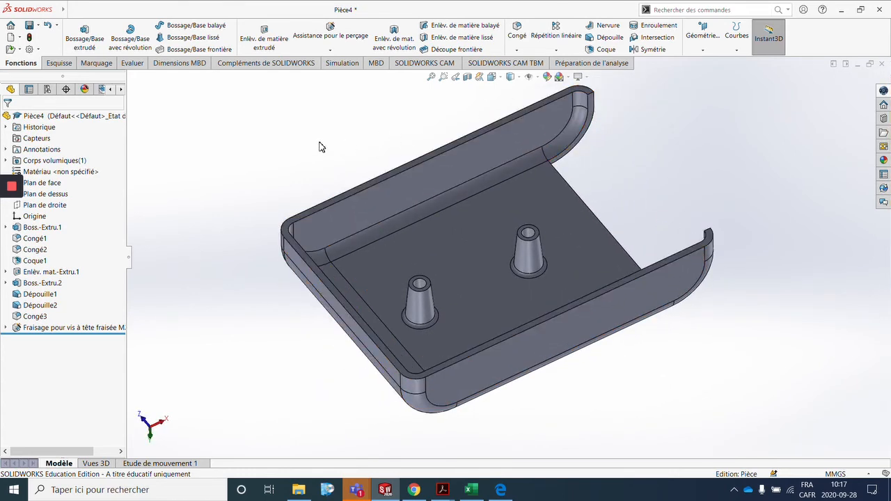
scroll(722, 248, "up", 2)
scroll(508, 239, "down", 8)
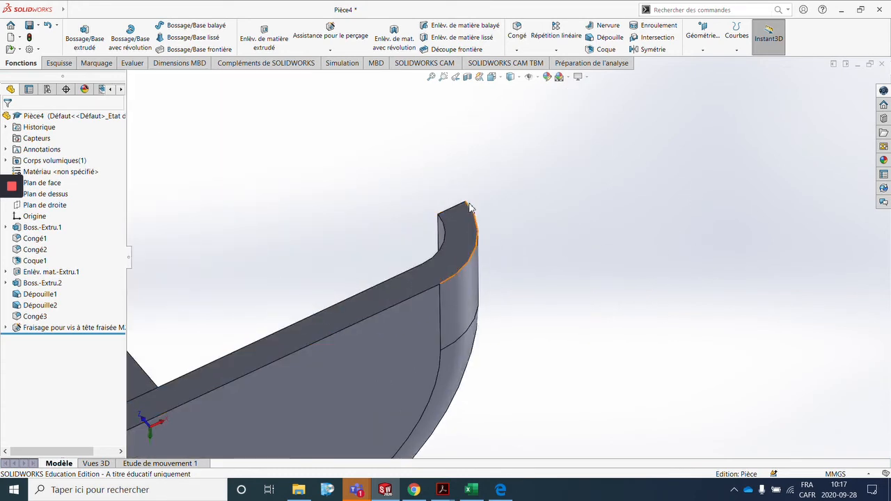
scroll(439, 289, "up", 10)
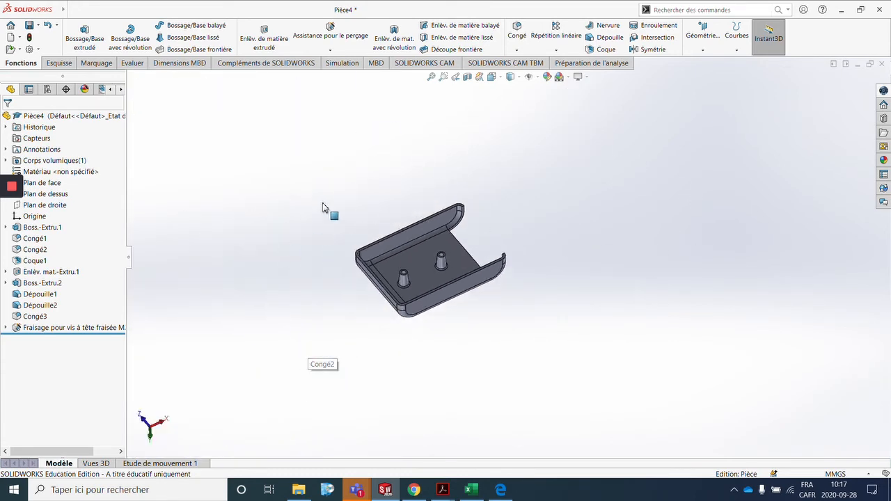
scroll(453, 239, "down", 6)
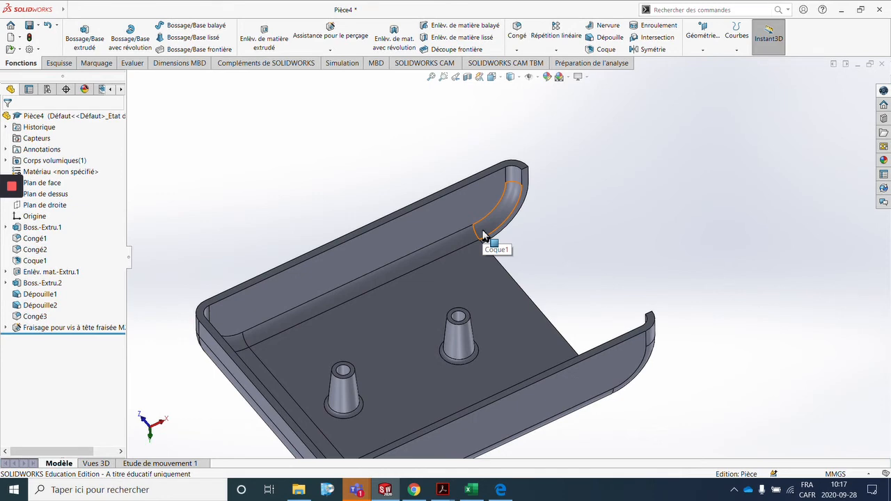
scroll(412, 207, "up", 3)
scroll(458, 270, "down", 1)
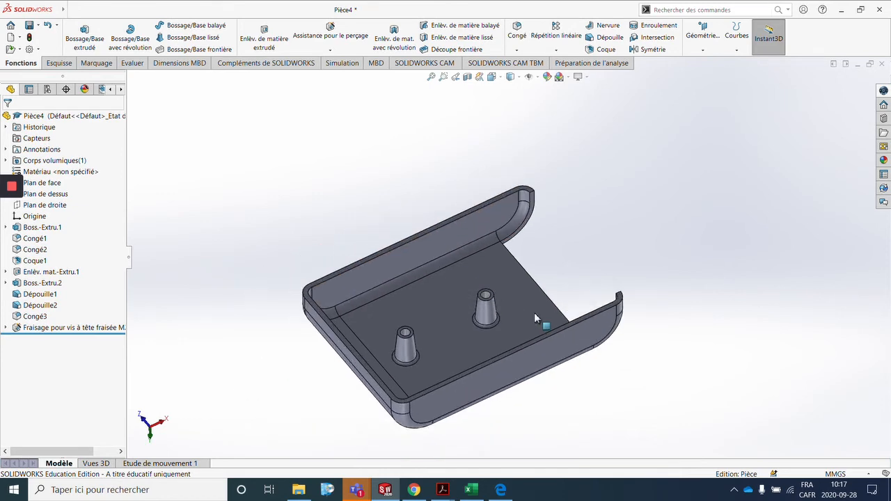
scroll(534, 312, "up", 1)
scroll(542, 319, "down", 1)
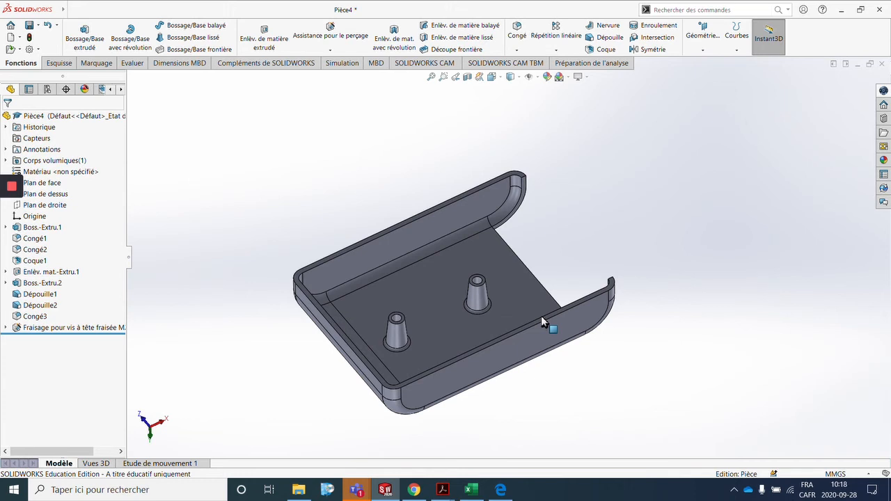
- Start a sketch on Plan de face and draw a corner rectangle about 1.9 by 2 mm around the origin at the rim's outer corner
left_click(59, 64)
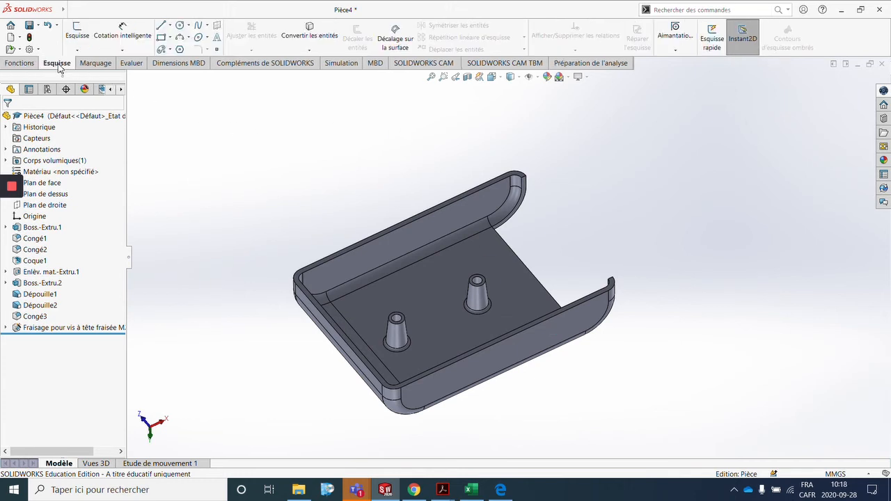
left_click(77, 33)
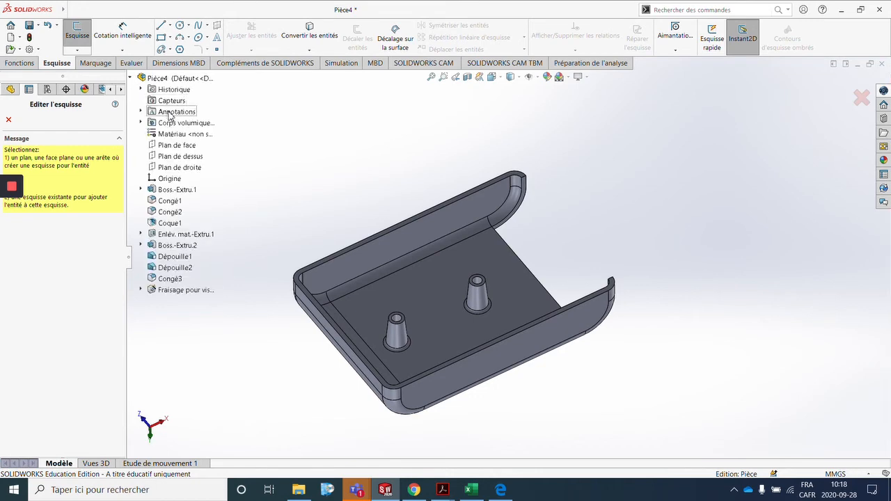
left_click(179, 147)
scroll(414, 369, "down", 10)
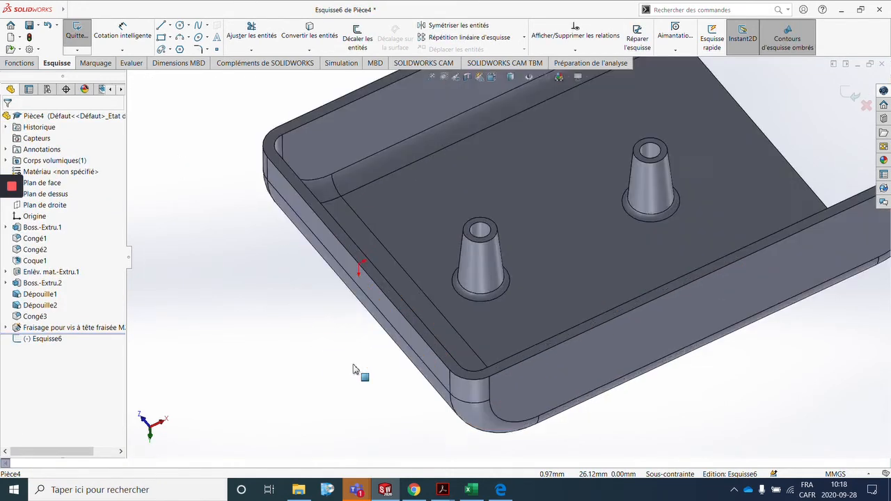
key("ctrl+8")
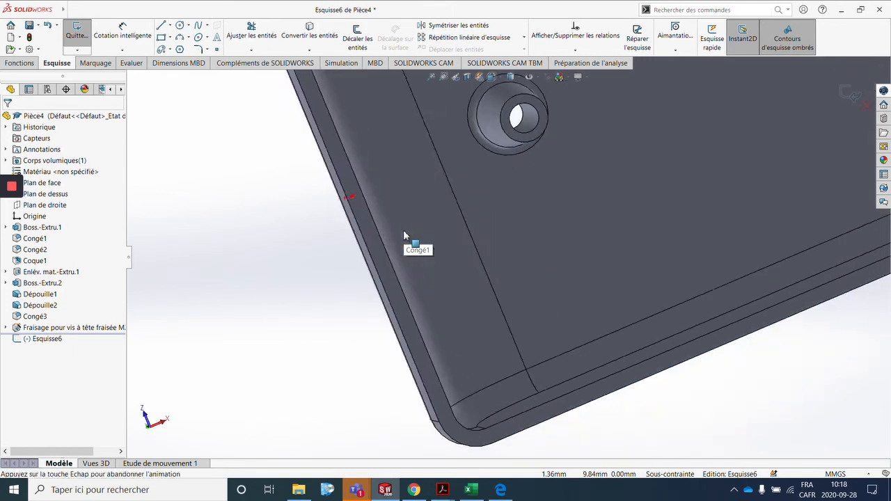
scroll(299, 305, "down", 1)
scroll(301, 305, "down", 8)
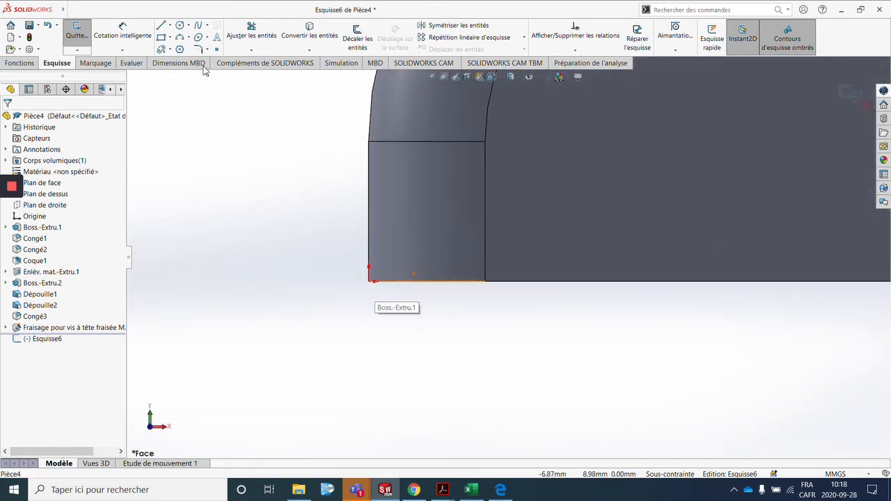
left_click(161, 38)
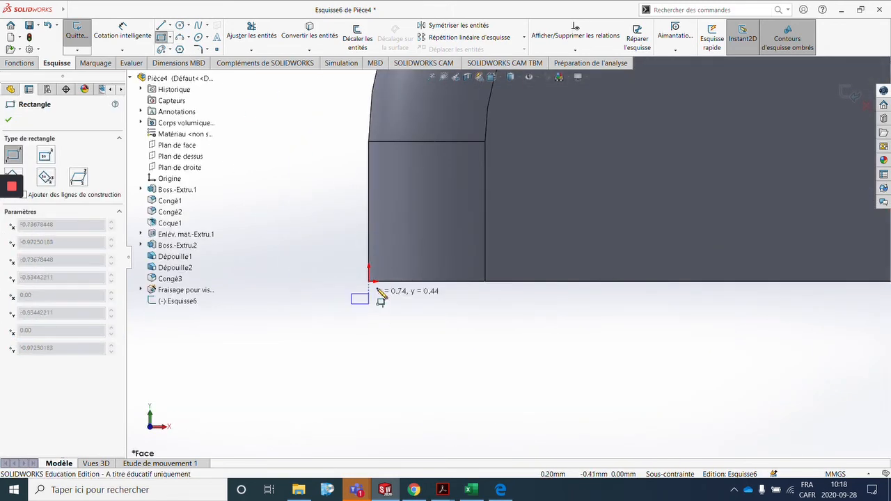
- Dimension the small rectangle at the rim to 2 mm wide and 2 mm high
left_click(122, 31)
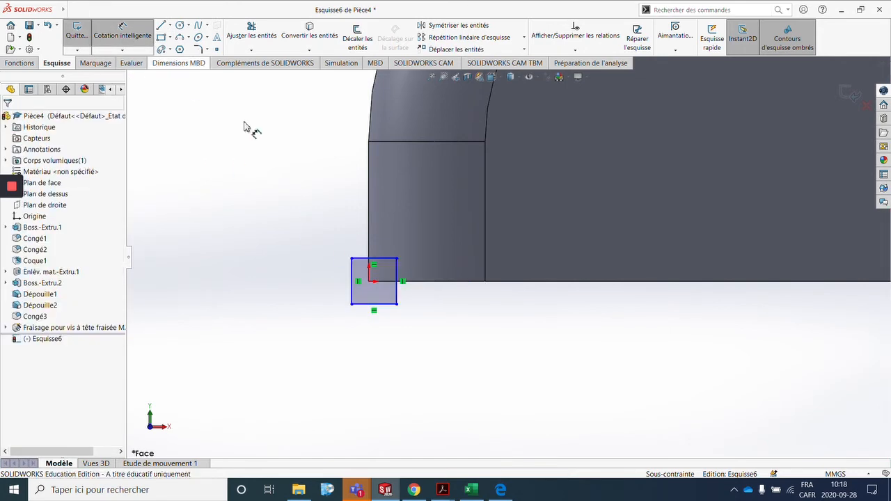
left_click(378, 257)
left_click(289, 222)
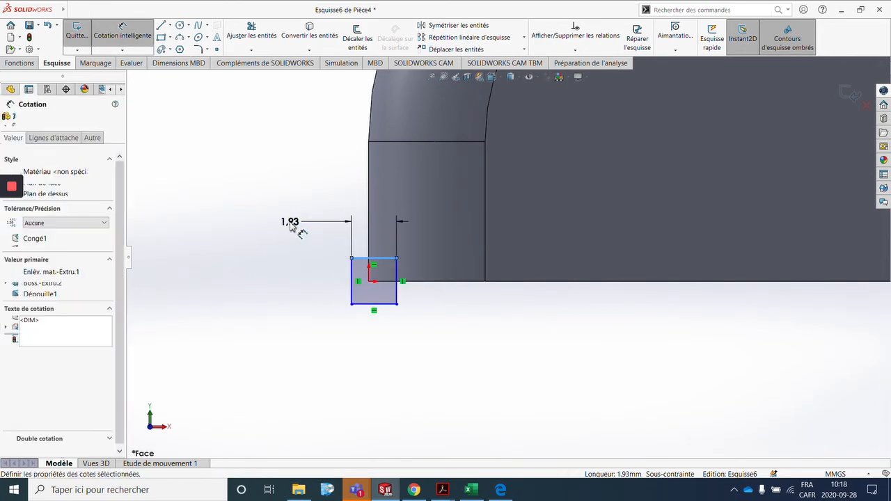
type("2")
key("Return")
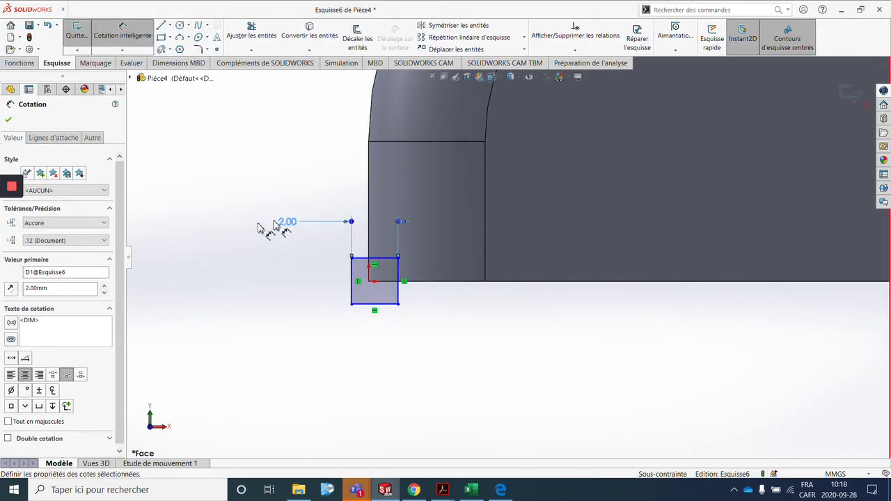
left_click(351, 292)
left_click(258, 278)
type("2")
key("Return")
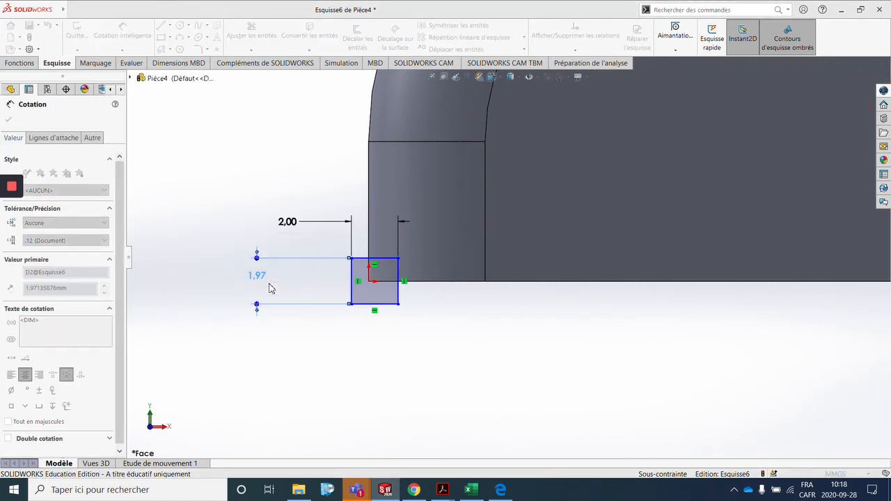
- Position the rectangle's inner side 1 mm from the case's outer edge and its upper side 1 mm from the rim edge, and exit the sketch
left_click(369, 255)
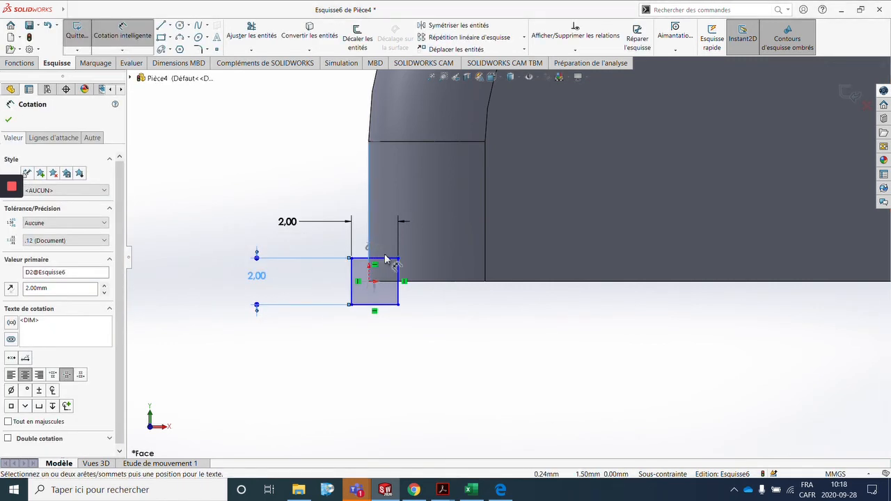
left_click(308, 184)
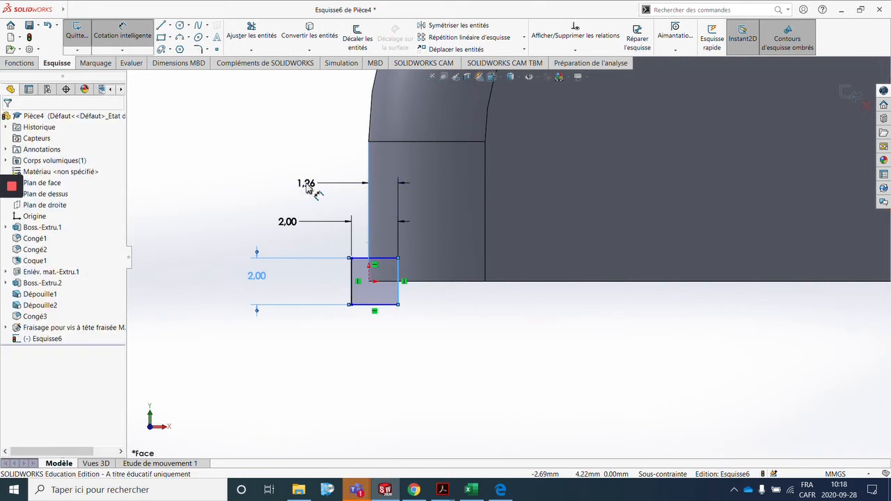
key("Return")
type("1.00mm")
key("Return")
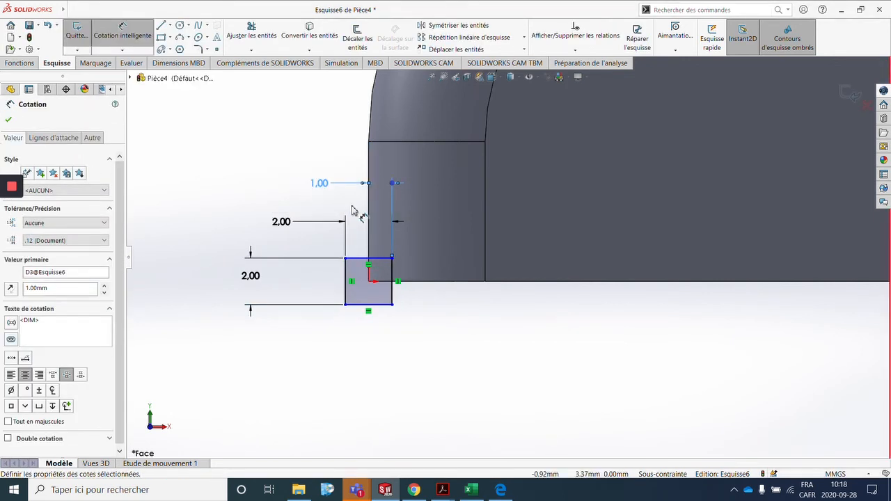
left_click(384, 259)
left_click(439, 281)
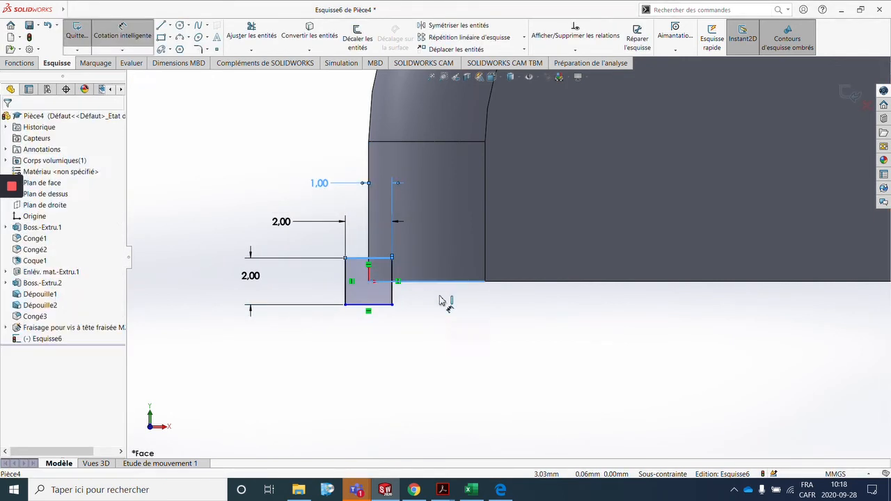
left_click(445, 343)
type("1")
key("Return")
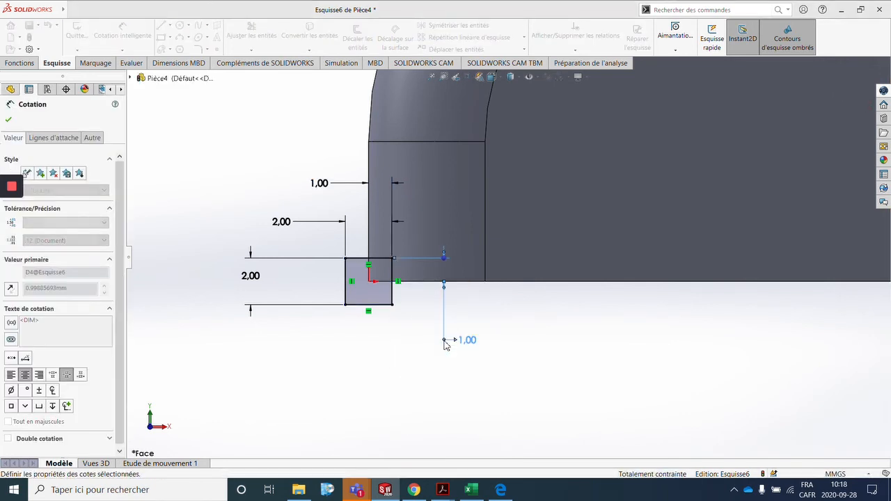
scroll(314, 313, "up", 3)
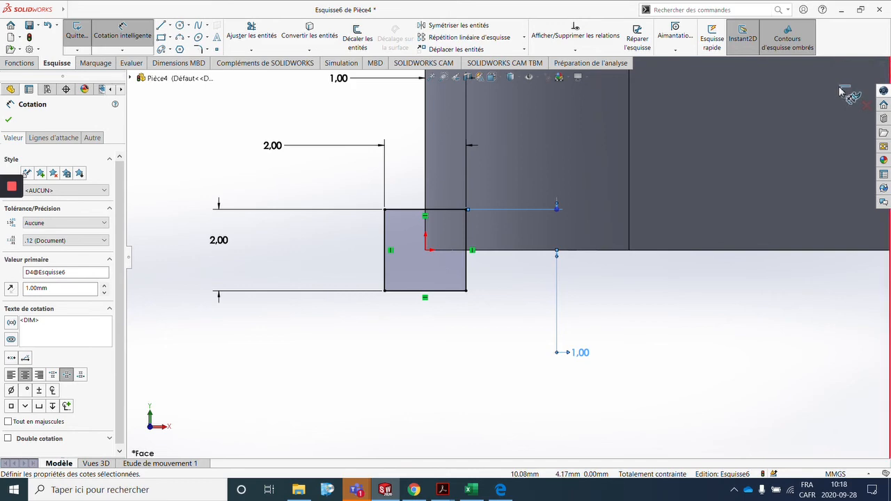
left_click(848, 93)
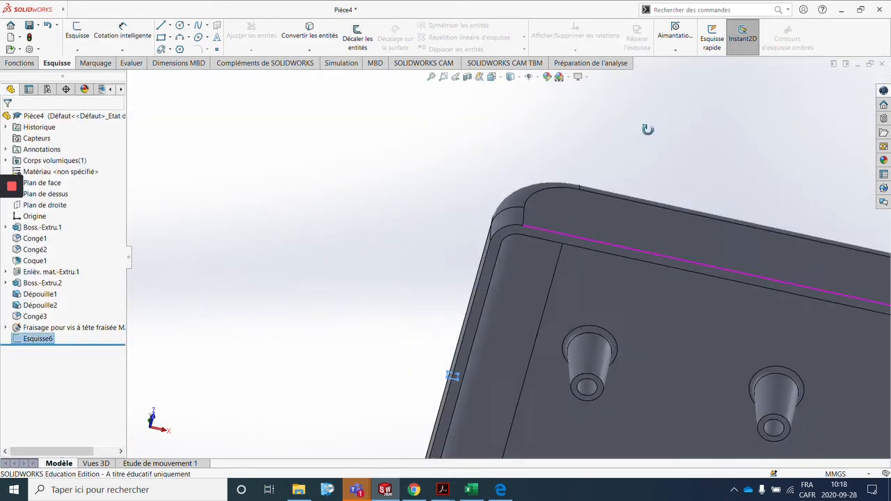
- Start a new sketch on the flat rim face of the case
middle_click_drag(647, 130, 742, 325)
scroll(717, 264, "down", 3)
left_click(360, 287)
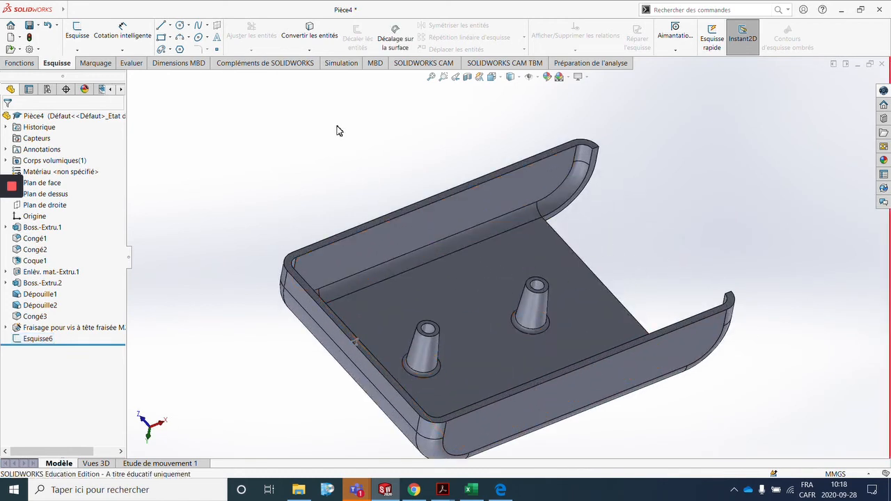
left_click(77, 32)
scroll(306, 264, "down", 3)
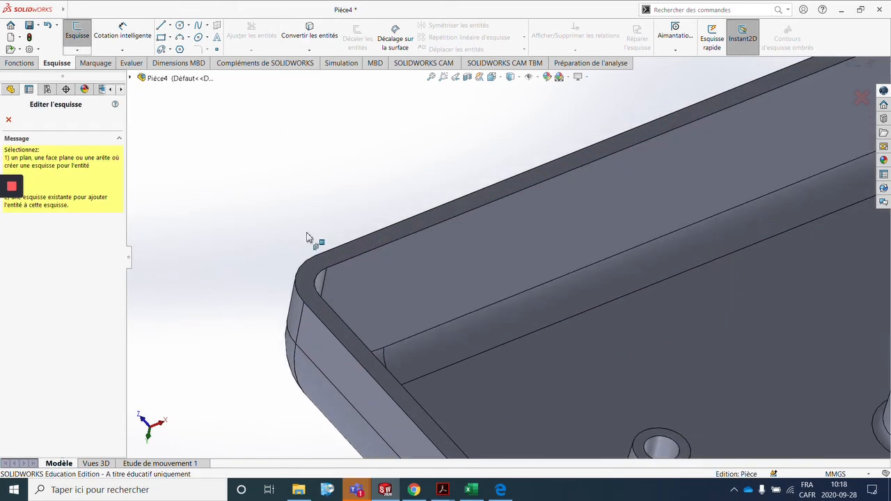
left_click(382, 243)
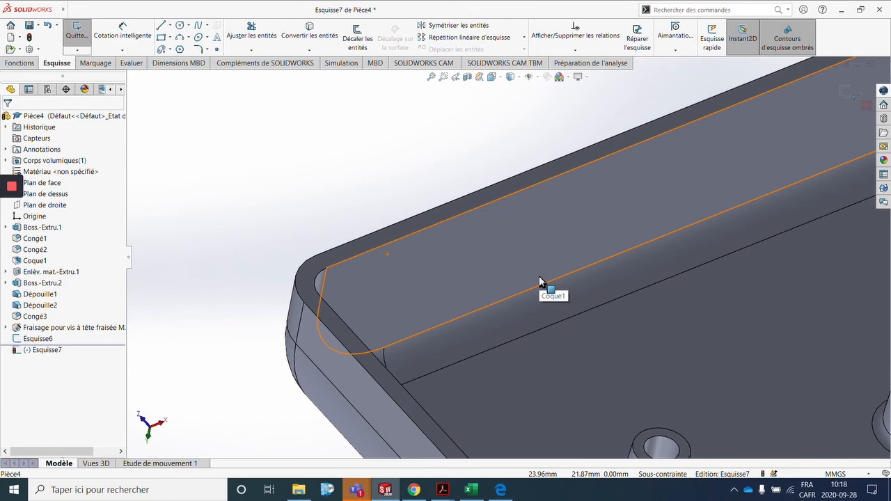
- Convert the seven outer rim edges, running from one open-end corner around to the other, into sketch entities and exit the sketch
left_click(309, 32)
left_click(716, 115)
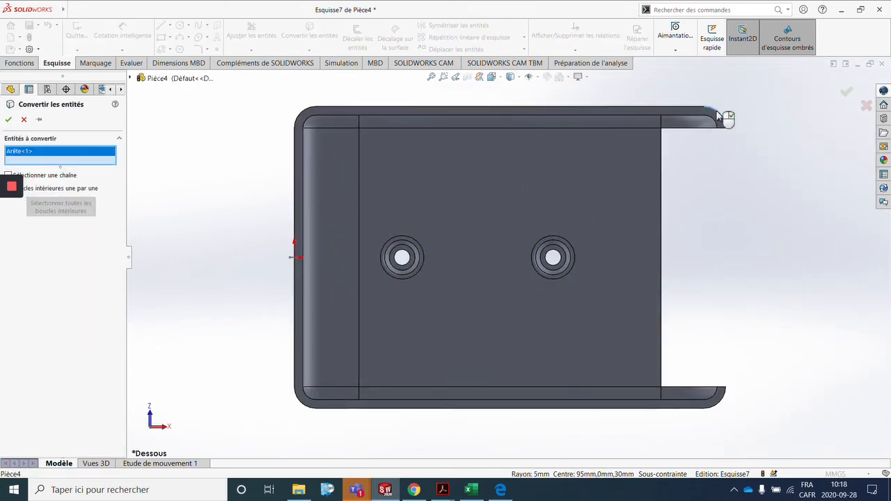
left_click(689, 111)
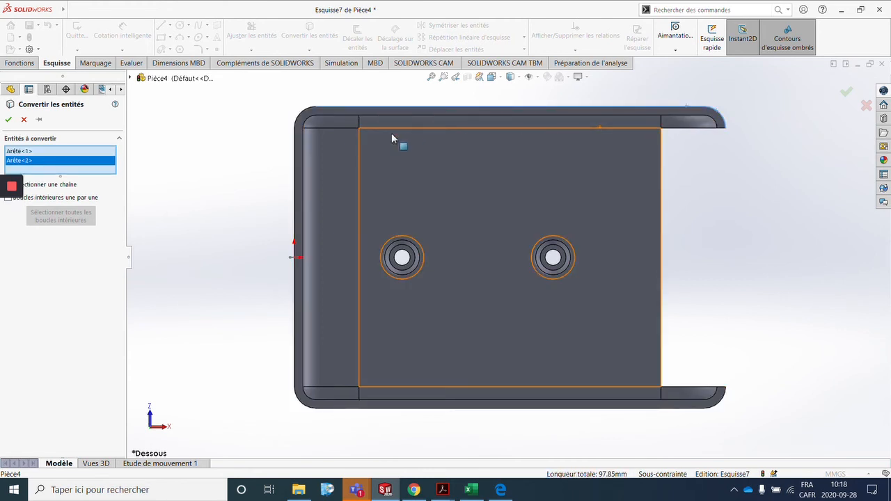
left_click(307, 130)
left_click(299, 224)
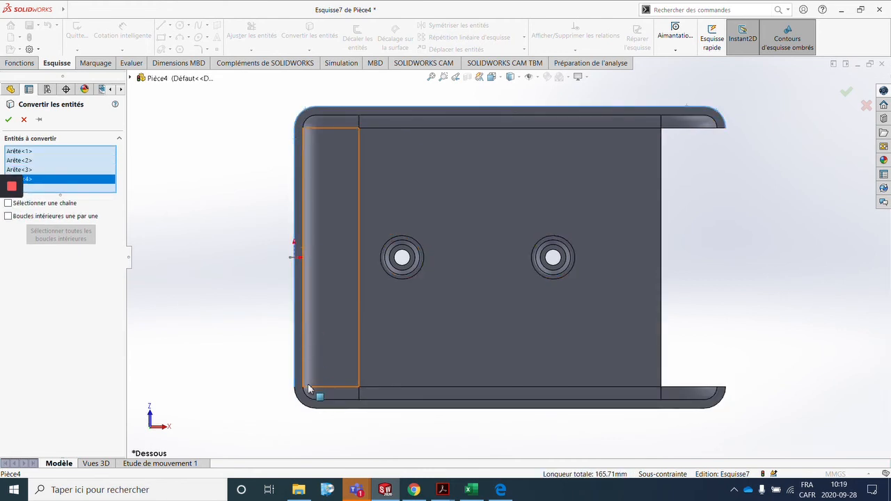
left_click(317, 411)
left_click(333, 411)
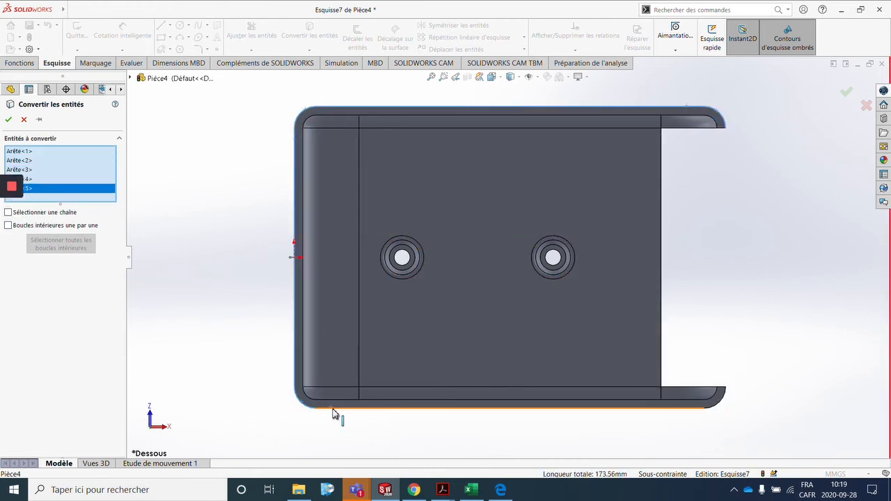
left_click(722, 404)
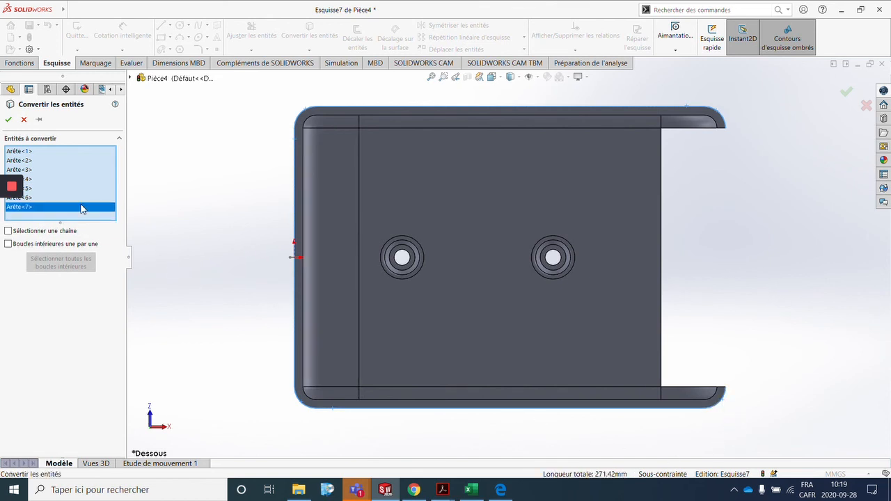
left_click(9, 119)
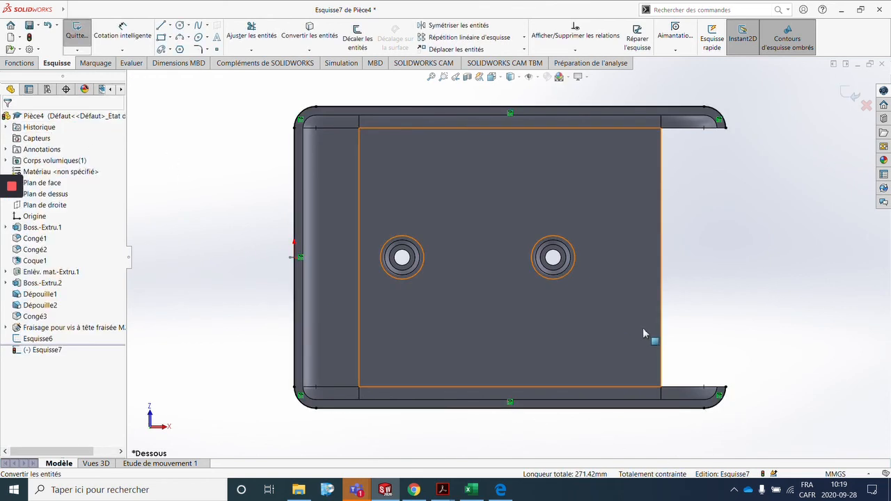
middle_click_drag(642, 328, 641, 202)
middle_click_drag(780, 261, 795, 230)
left_click(850, 93)
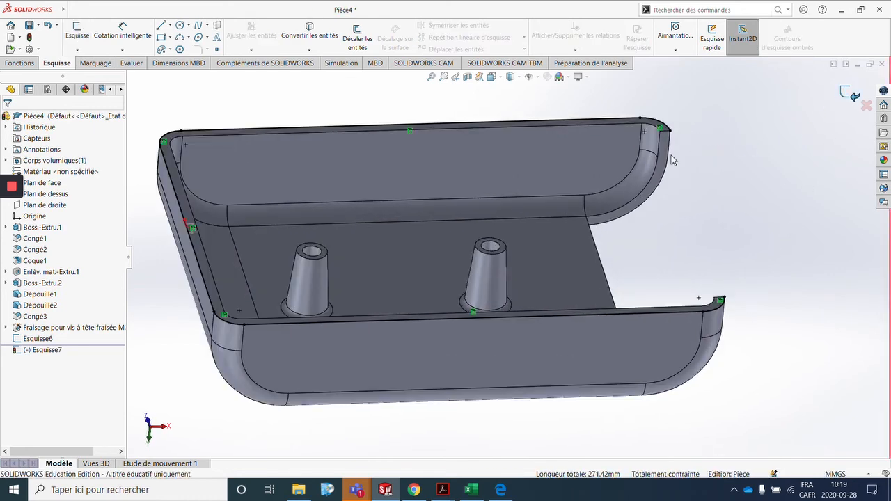
left_click(14, 65)
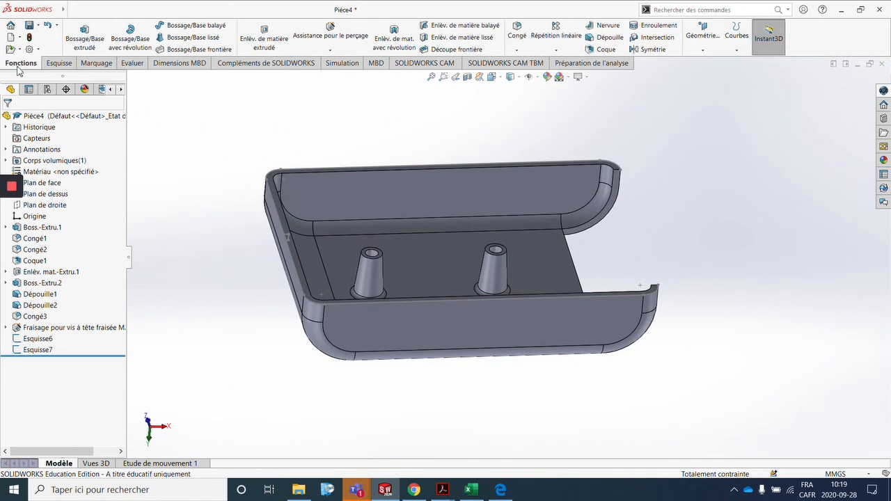
- Start a swept cut using the small square sketch at the rim as profile and the outer rim sketch as path
left_click(472, 29)
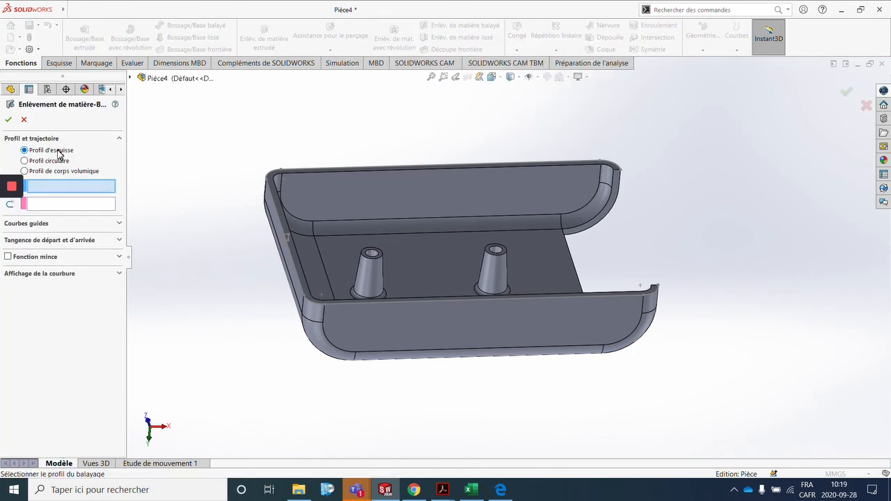
scroll(294, 251, "down", 8)
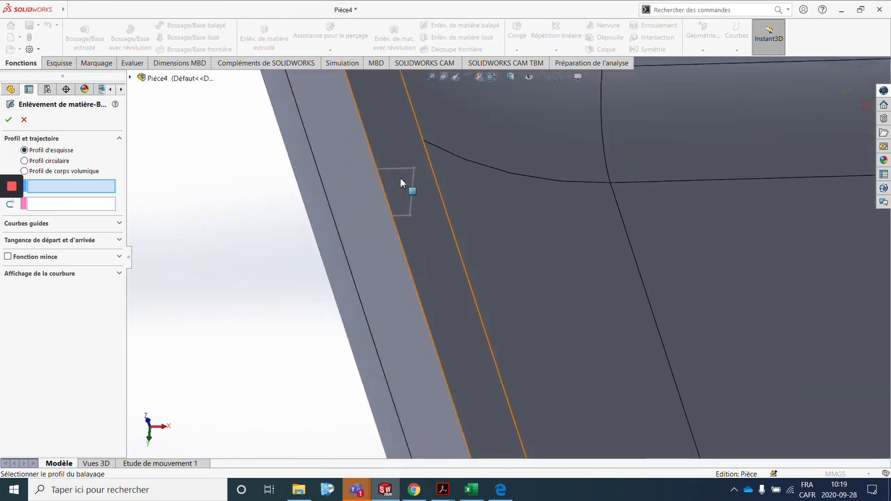
left_click(403, 174)
scroll(651, 202, "up", 10)
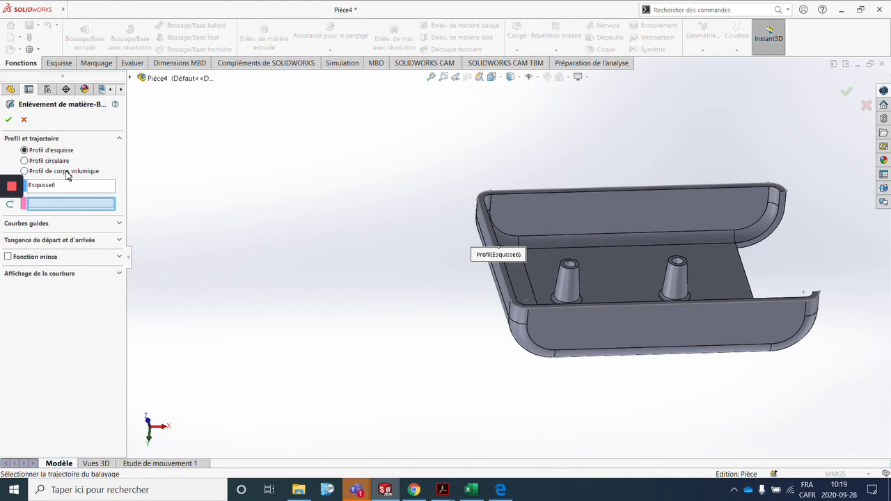
scroll(499, 208, "down", 4)
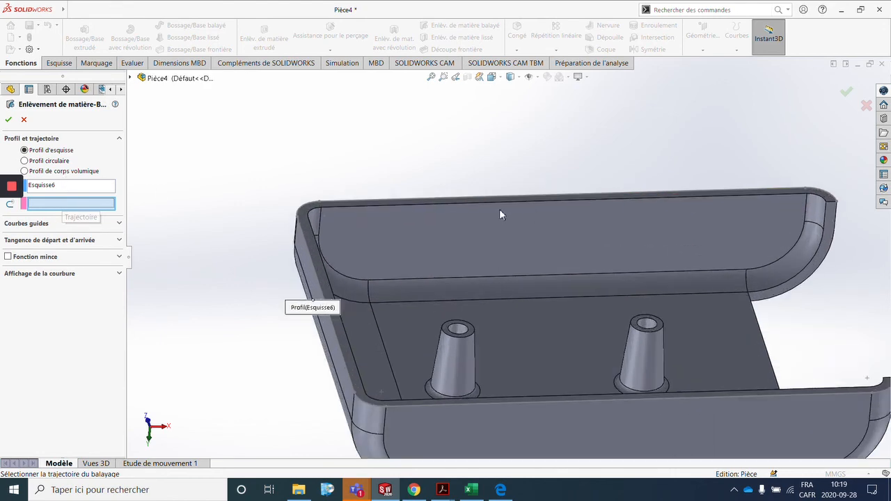
left_click(501, 201)
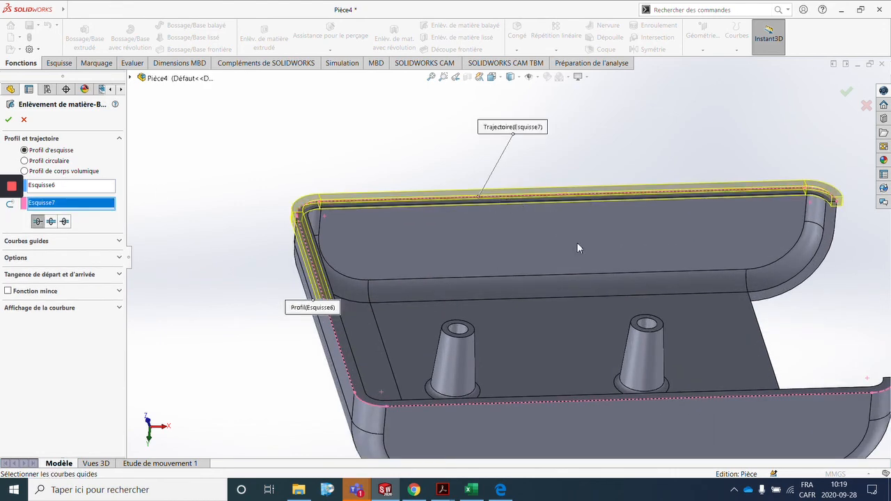
- Make the swept cut run in both directions from the profile along the whole rim path, and complete it
middle_click_drag(636, 291, 686, 282)
scroll(717, 305, "up", 3)
scroll(745, 314, "down", 2)
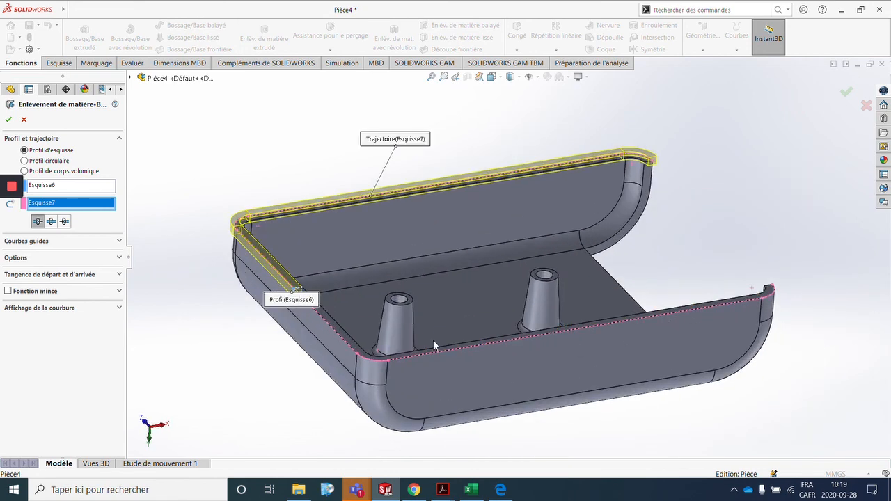
left_click(65, 223)
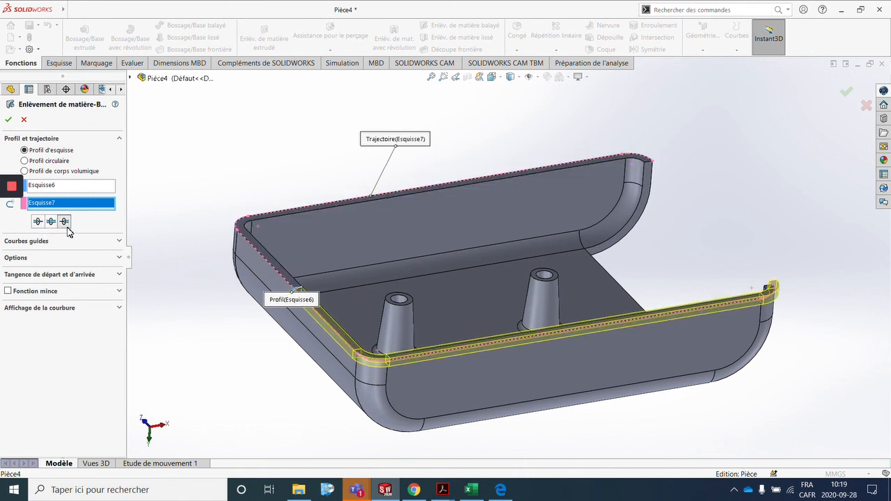
left_click(51, 225)
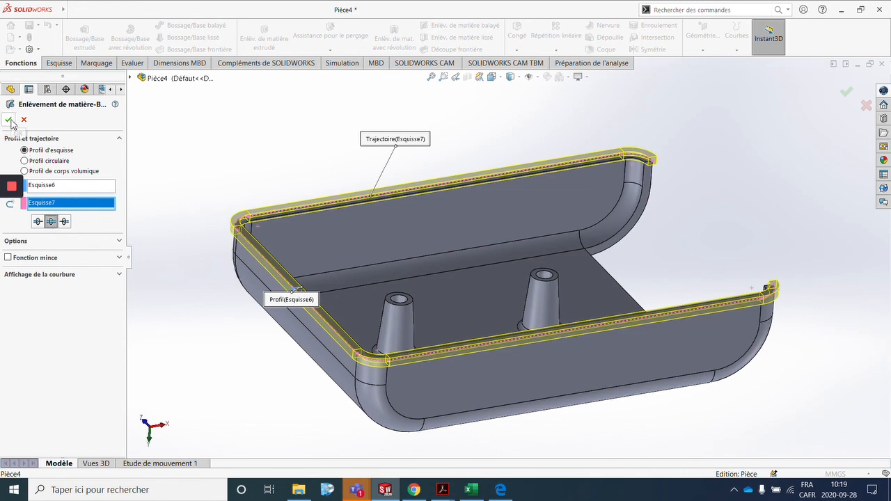
key("Return")
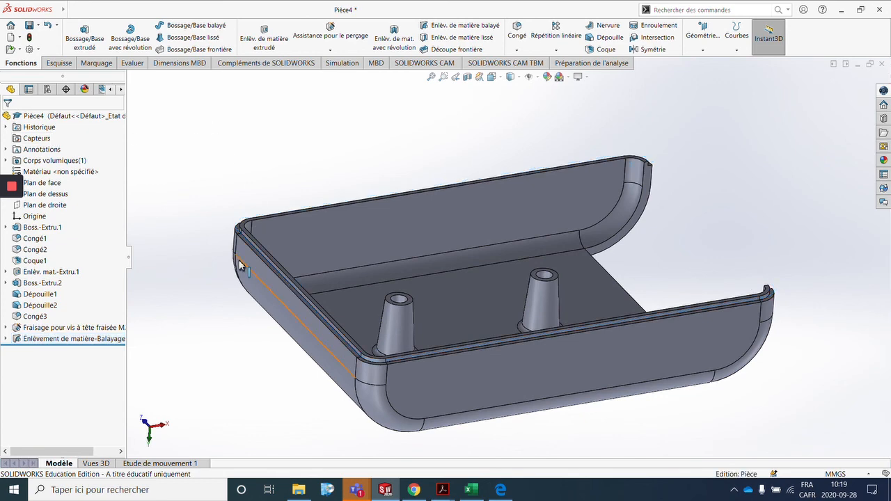
- Examine the cut step along the rim up close at the corner, and return the case to the isometric view
scroll(488, 401, "down", 3)
scroll(488, 401, "down", 2)
scroll(437, 397, "down", 3)
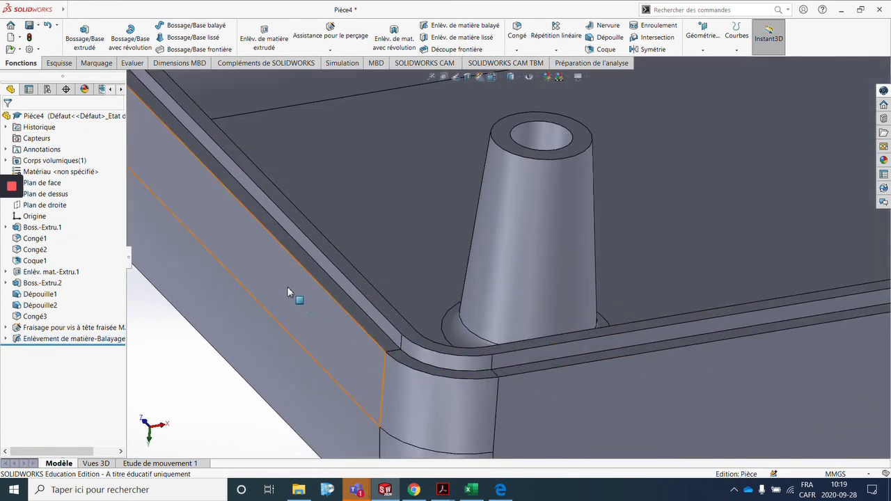
scroll(491, 328, "up", 8)
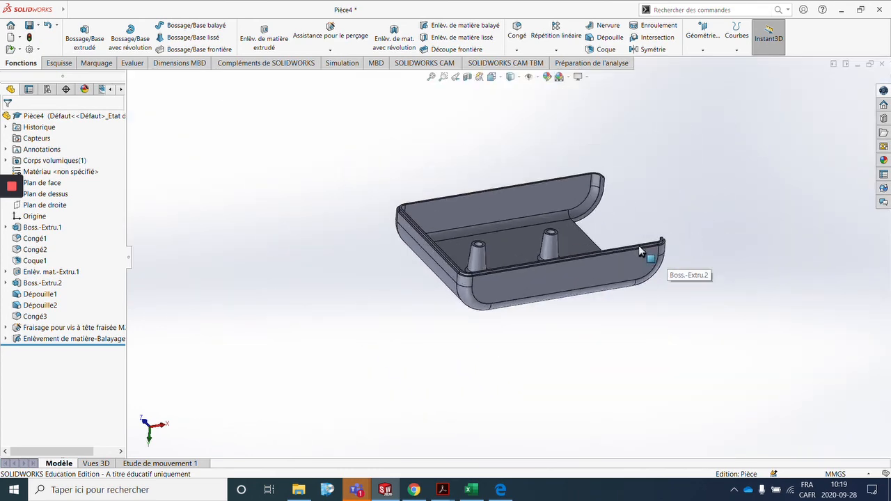
key("ctrl+7")
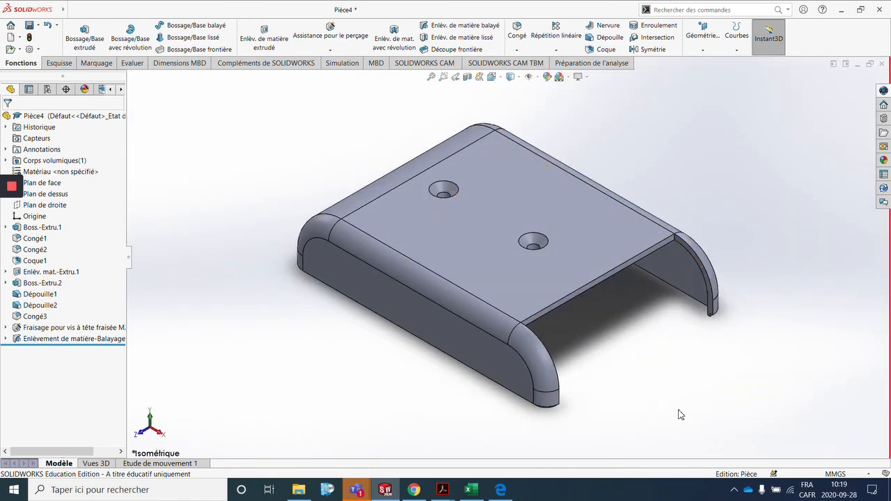